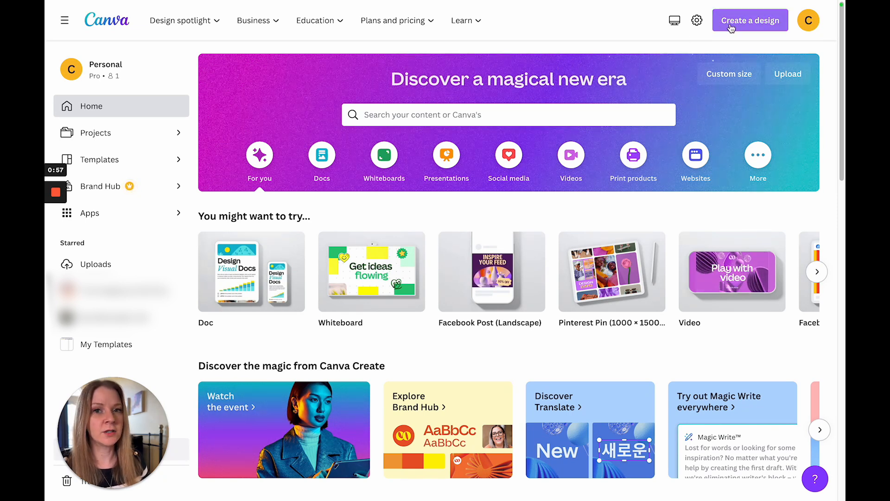
Step: Create a new custom-size design measuring 8.5 × 11 in
click(731, 28)
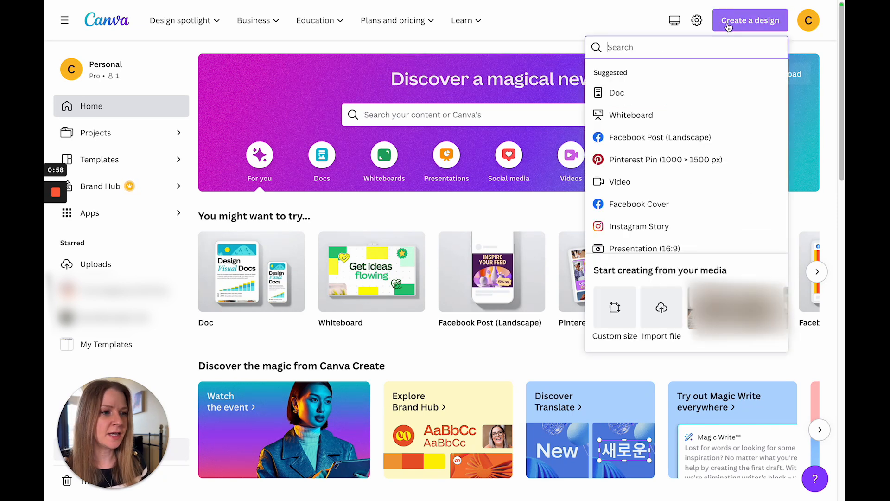
click(618, 312)
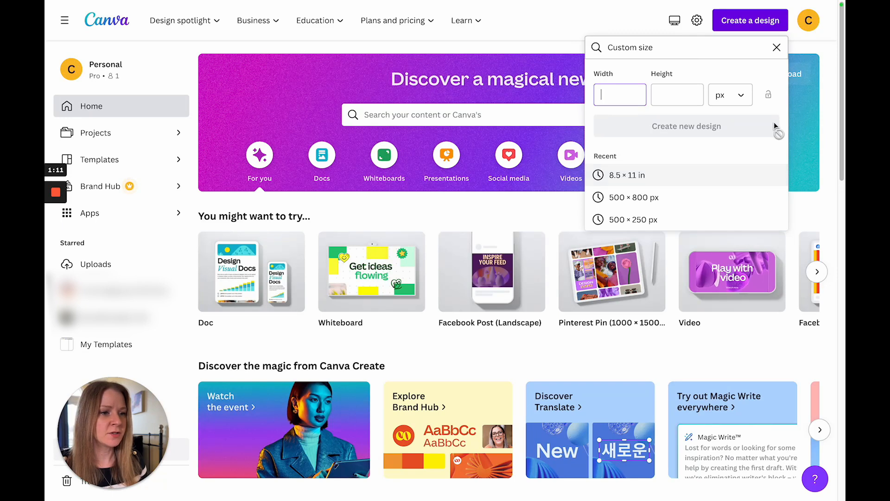
click(740, 103)
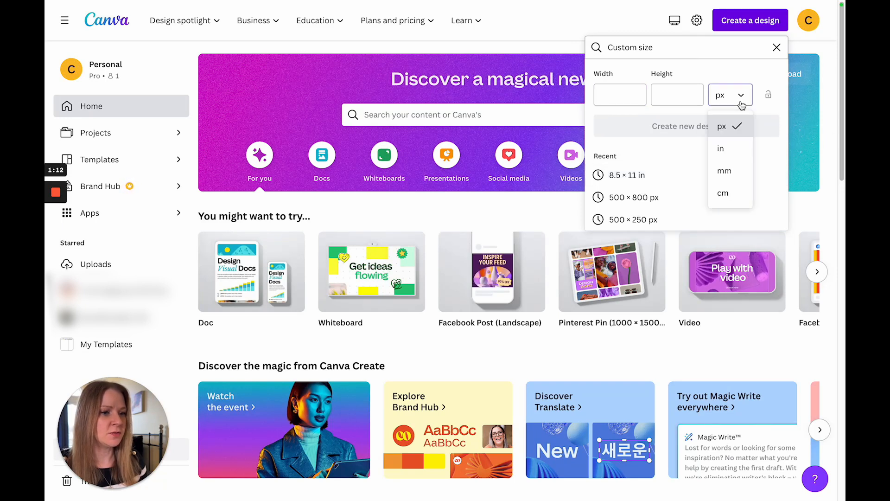
click(739, 149)
click(604, 92)
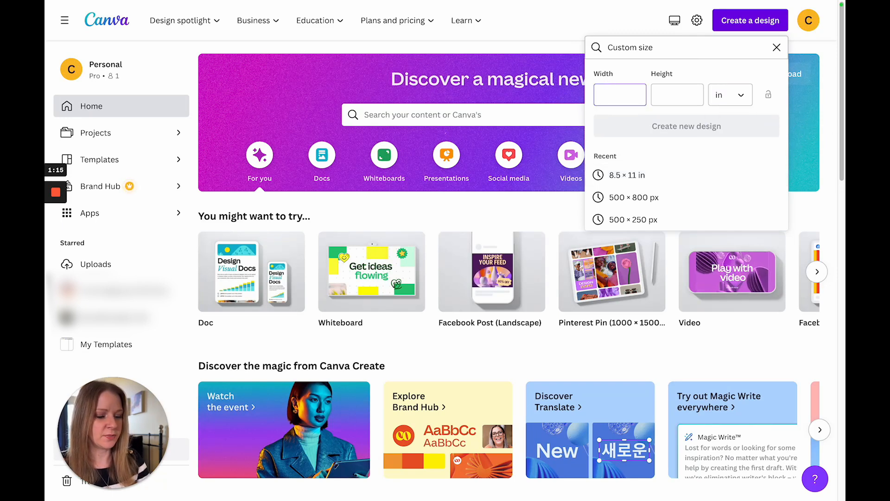
text(8.5)
key(Tab)
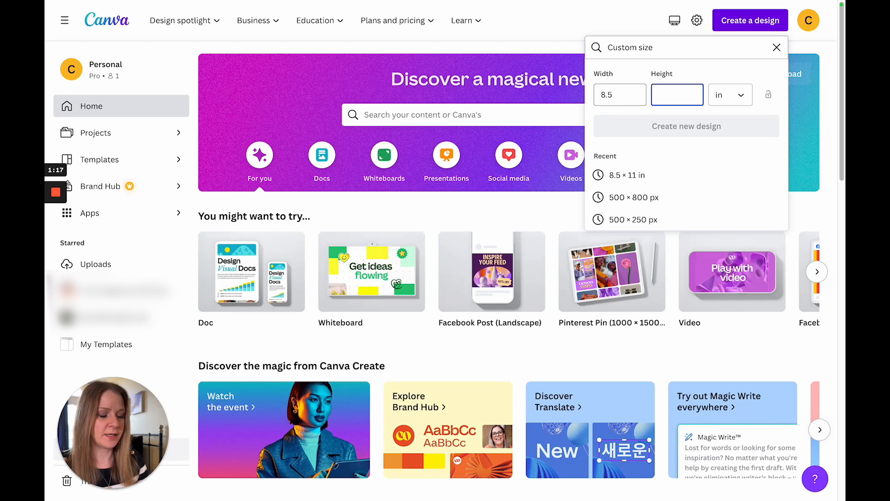
text(11)
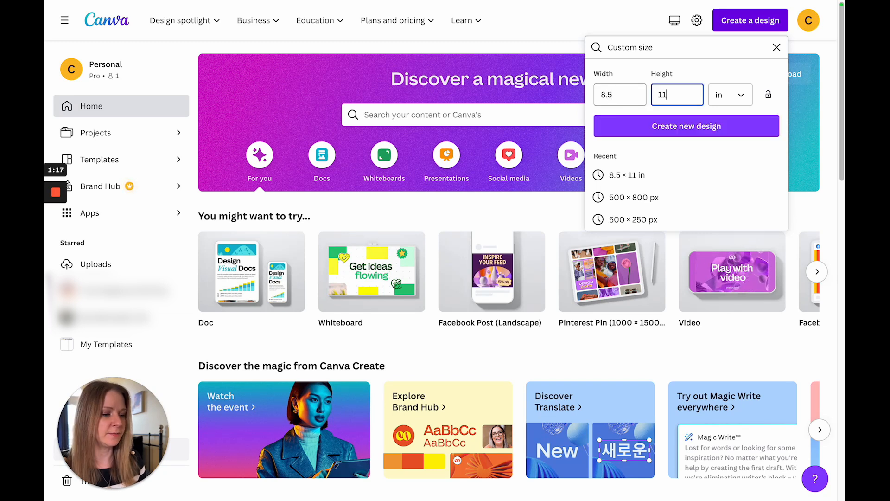
click(672, 126)
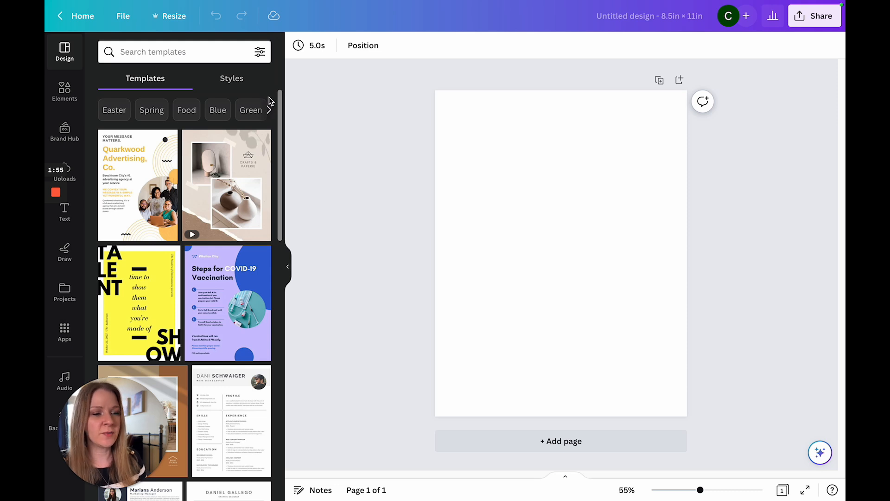
Step: Search the design templates for "planner" and browse the results
click(196, 49)
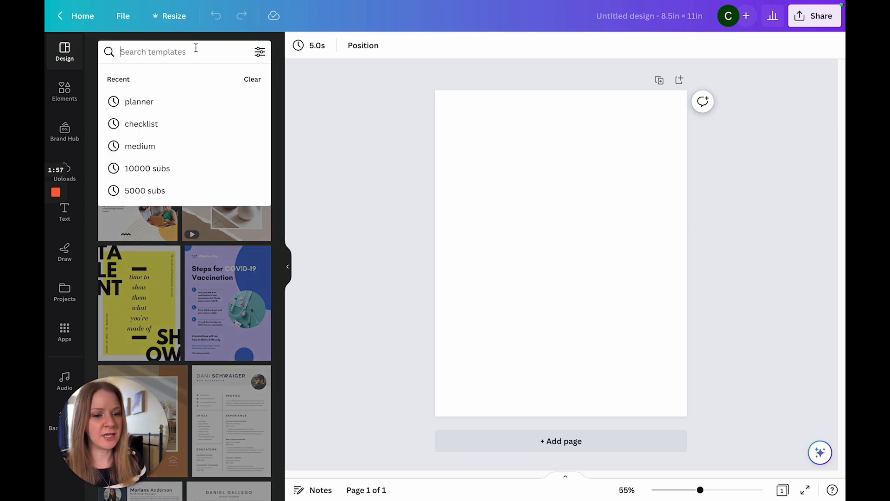
text(pl)
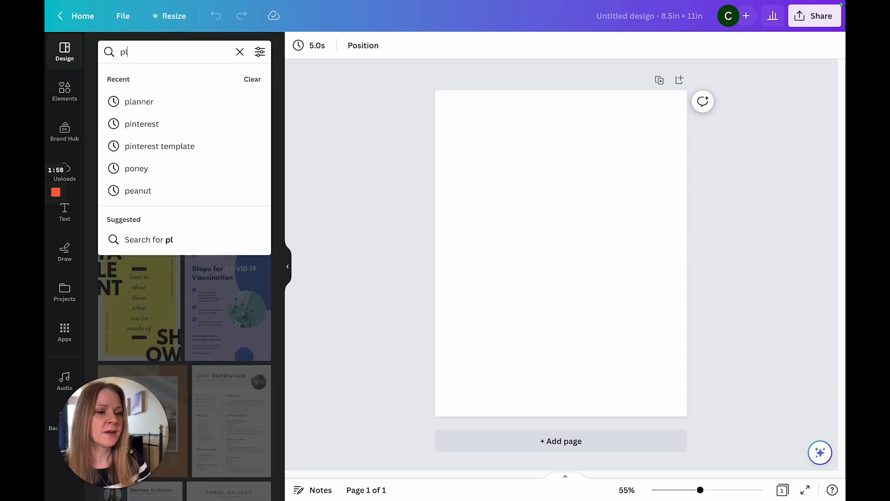
text(anner)
key(Return)
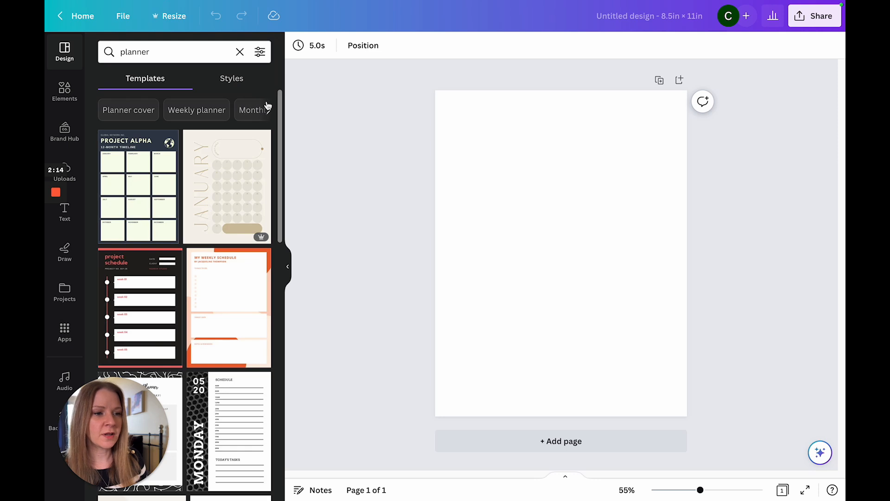
drag(279, 102, 278, 143)
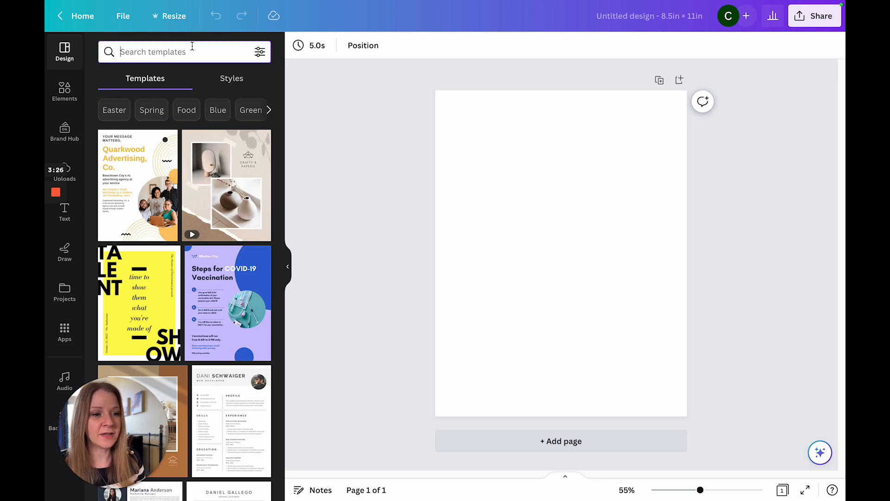
Step: Search the elements library for "laptop computer" and view the matching graphics
click(193, 48)
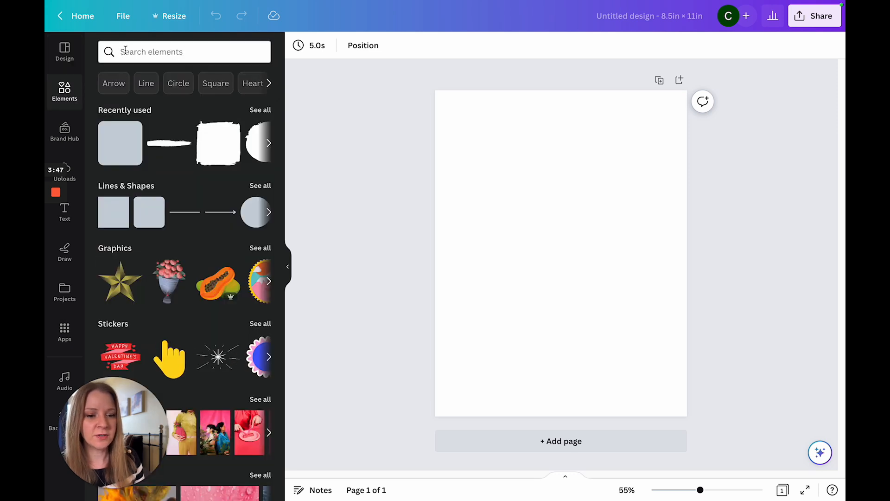
click(126, 51)
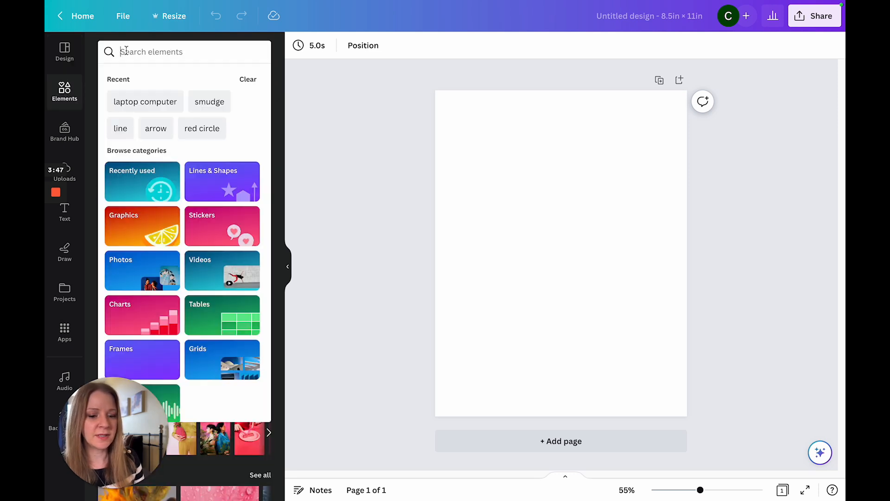
text(laptop computer)
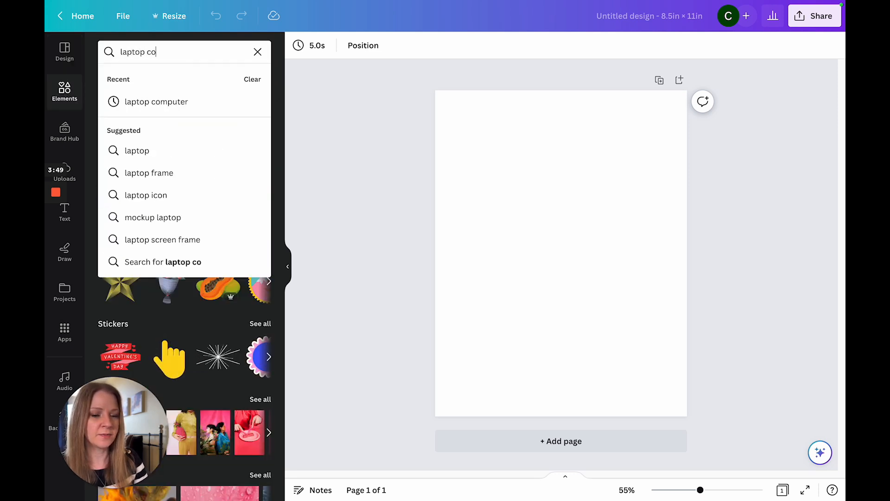
key(Return)
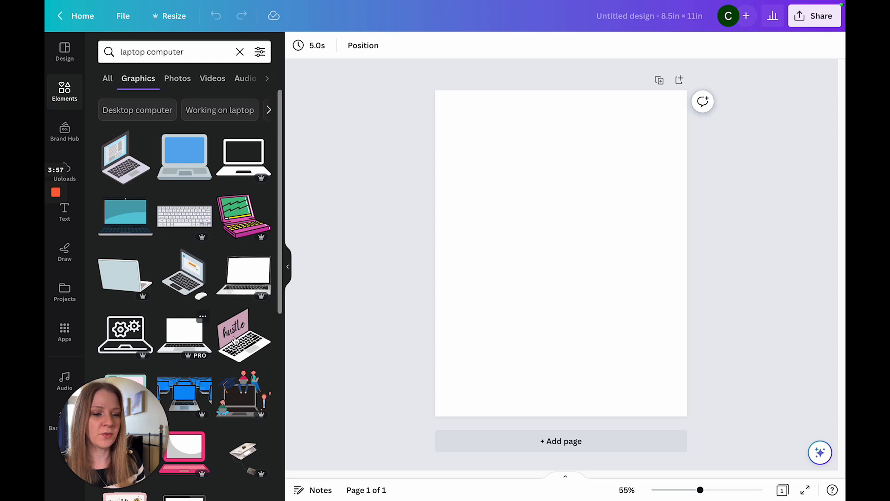
Step: Filter the laptop computer graphics to free items only and browse them
click(259, 52)
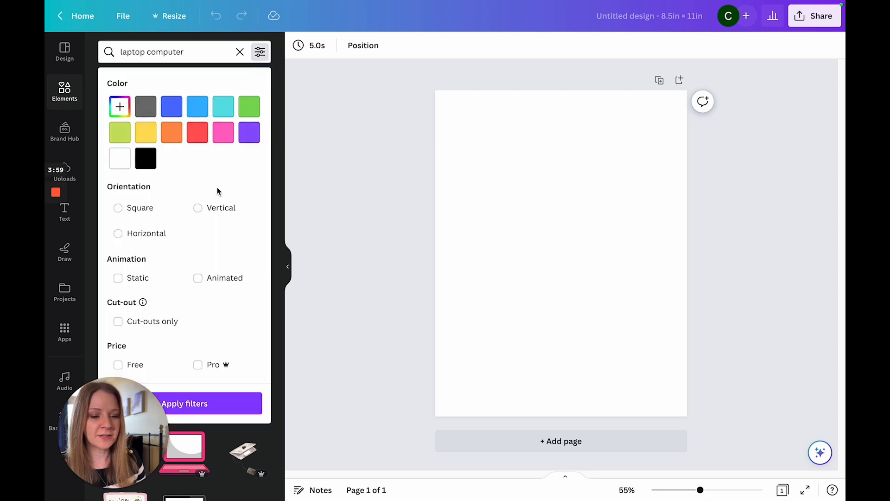
click(135, 364)
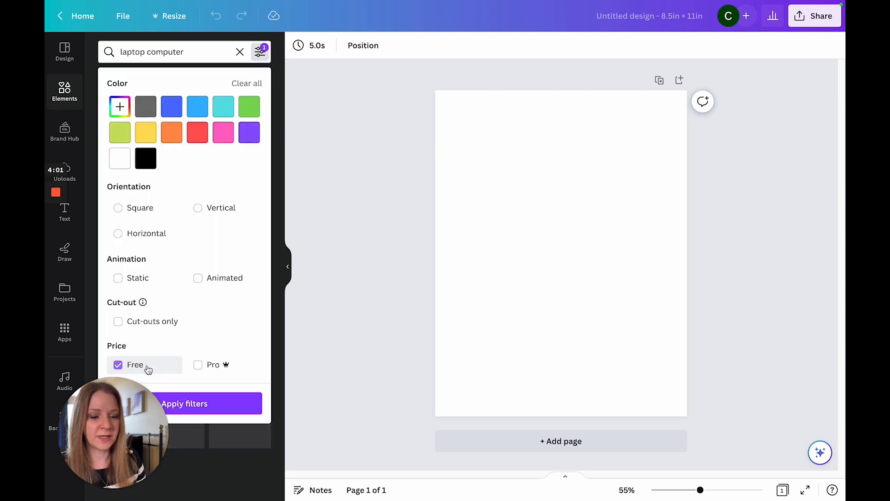
click(195, 404)
drag(281, 124, 293, 158)
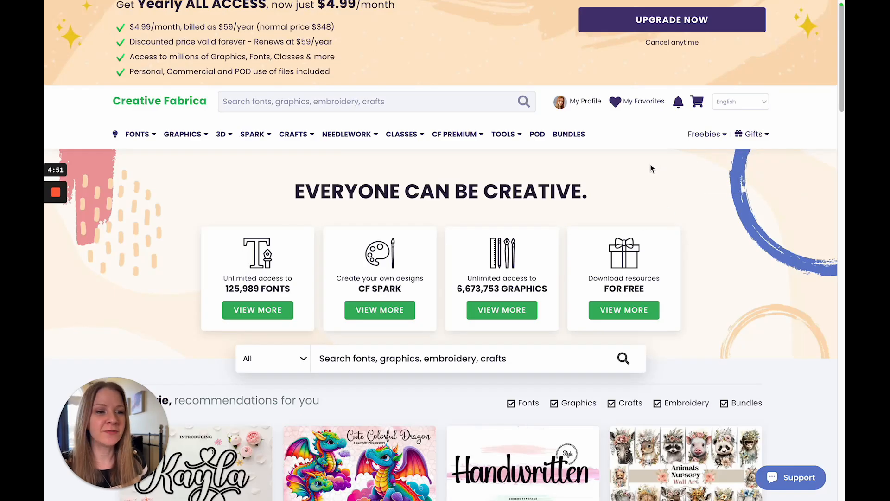
Step: Switch to Creative Fabrica, browse the Script Fonts category, and look over the product page of The Hometown Font
mouse_move(273, 146)
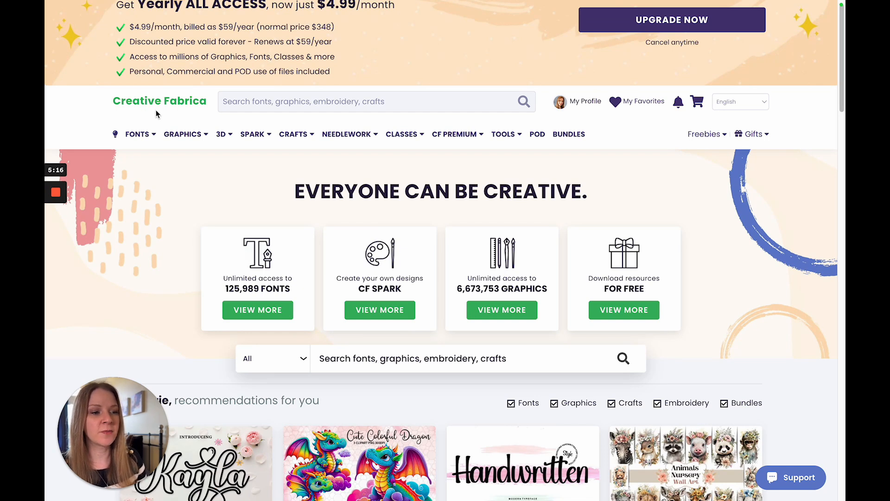
mouse_move(144, 136)
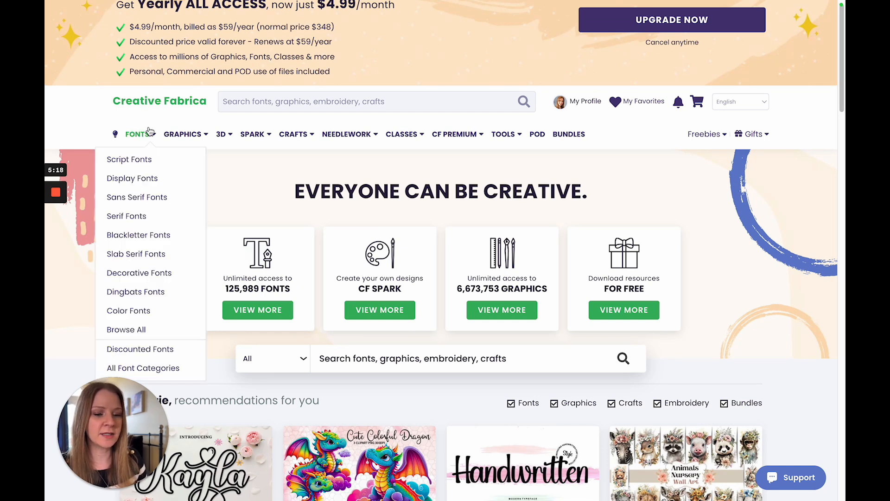
click(139, 165)
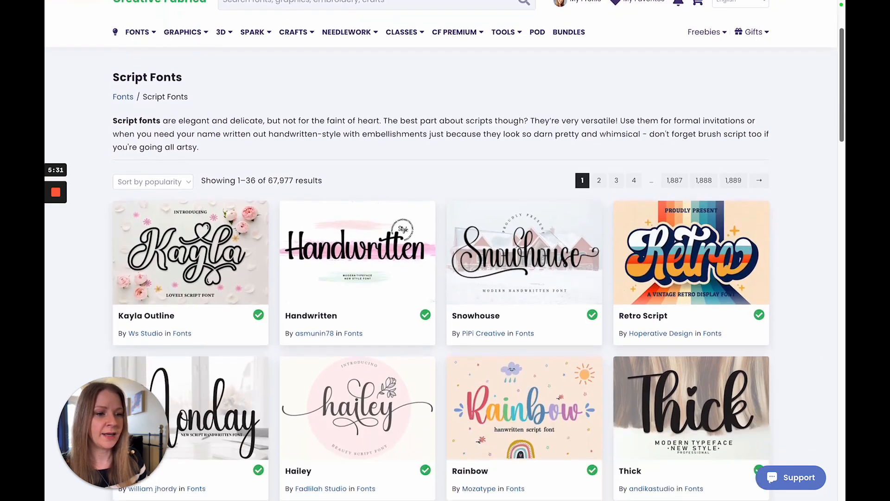
scroll(445, 250, down, 3)
scroll(478, 251, down, 9)
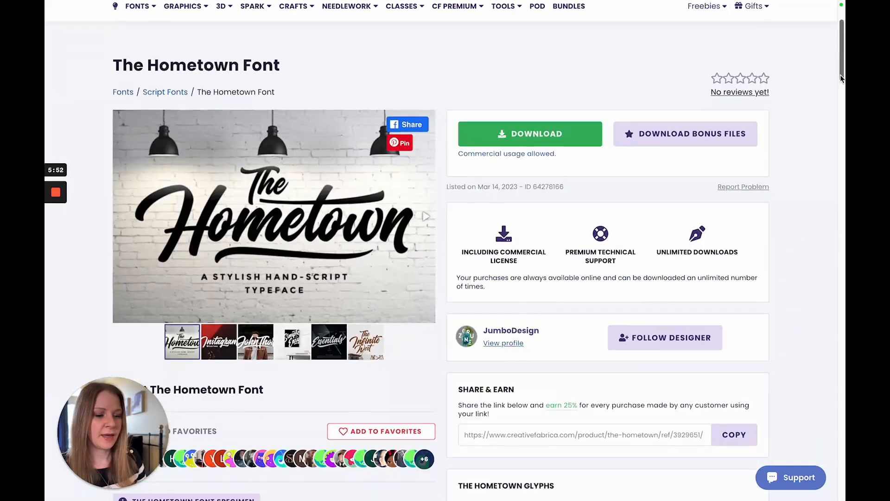
scroll(840, 76, down, 1)
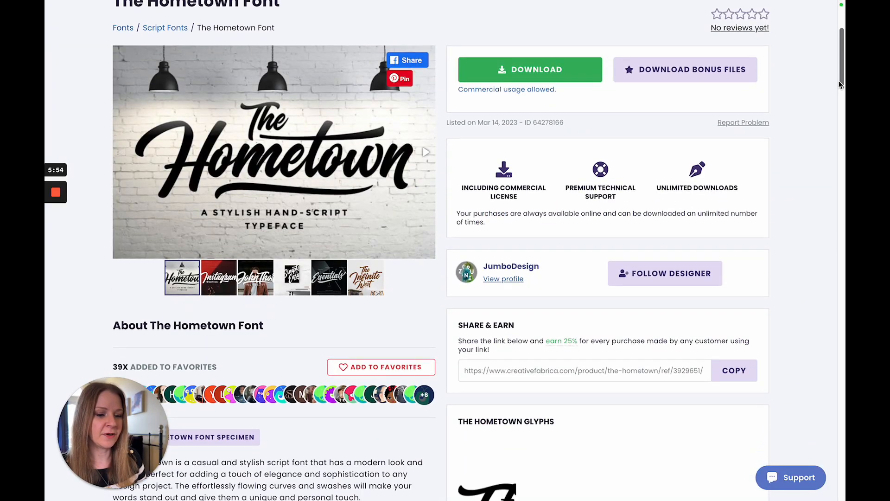
scroll(830, 81, up, 2)
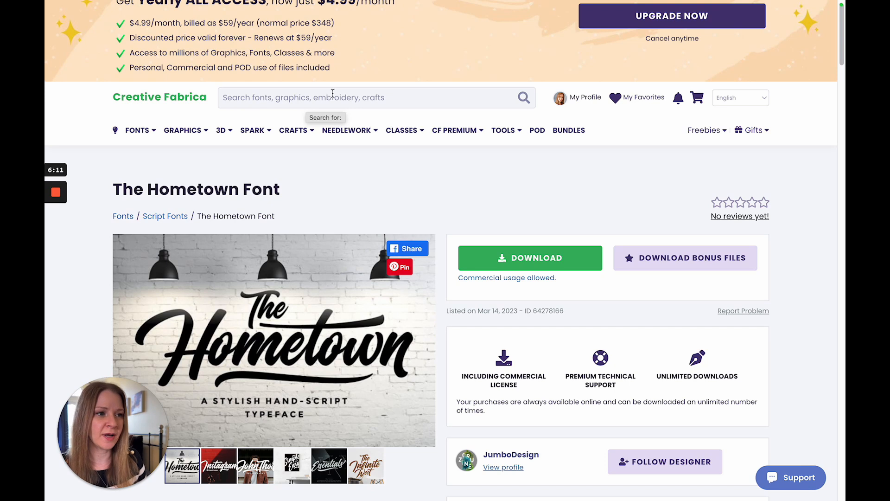
Step: Search Creative Fabrica for "canva templates" and open the 80-page Business Planner Canva Templates product
click(350, 91)
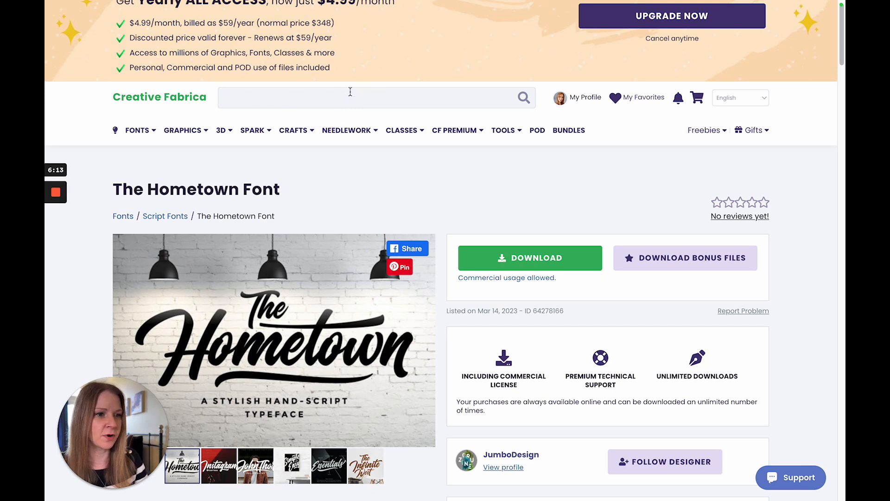
text(canva templates)
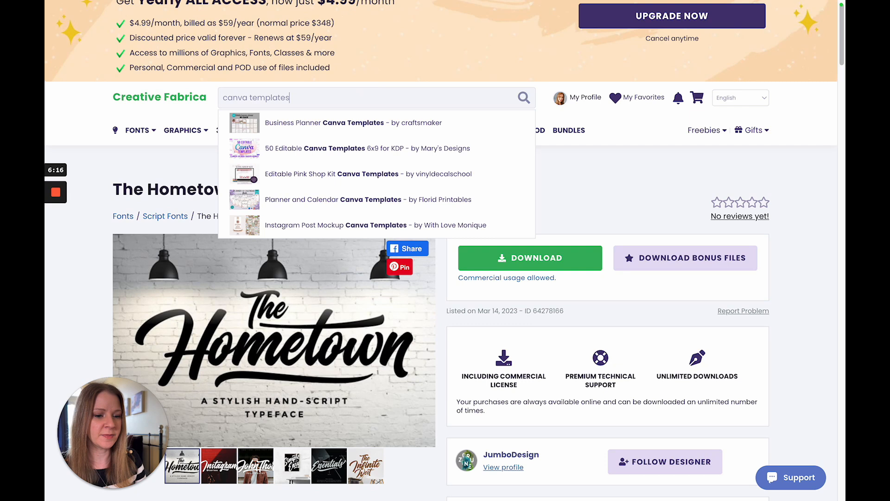
key(Return)
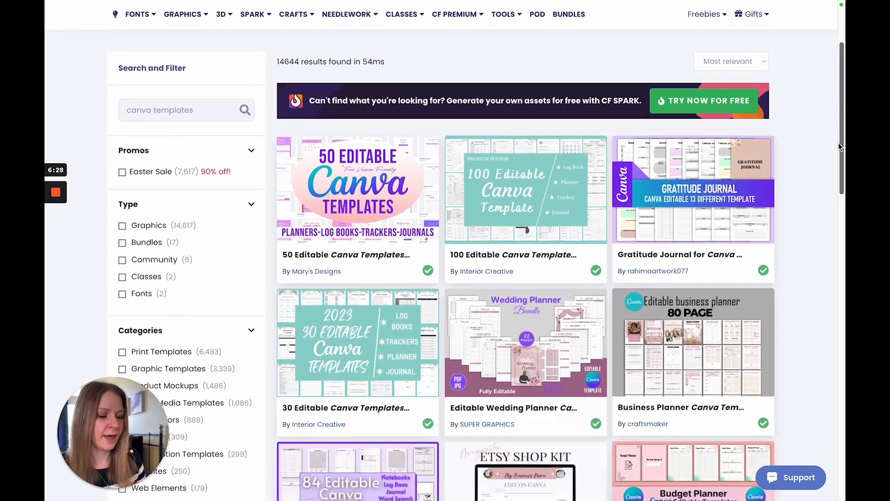
scroll(838, 144, down, 2)
scroll(837, 172, down, 2)
scroll(825, 176, up, 3)
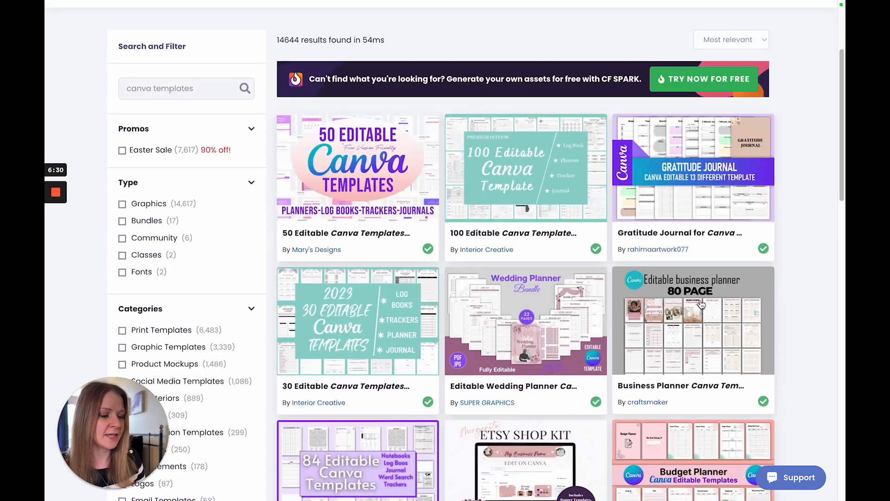
click(703, 324)
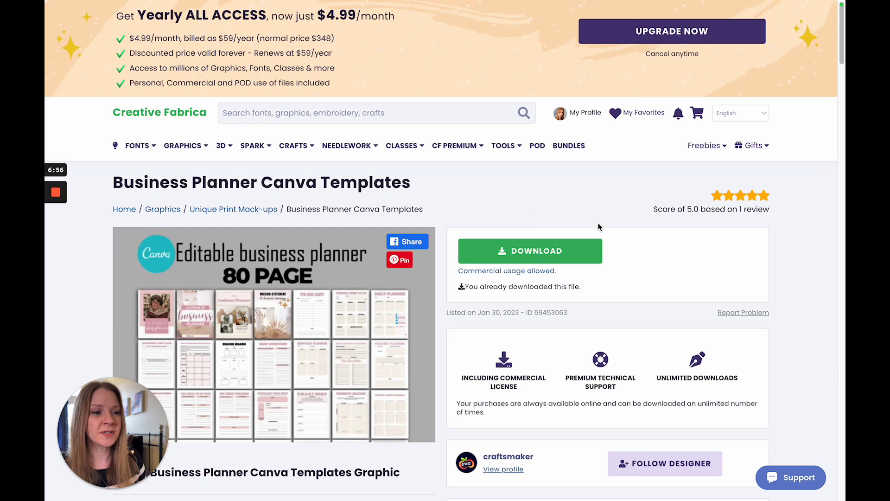
Step: Search for greenery graphics and view the Greenery Watercolor Clipart product page
mouse_move(397, 136)
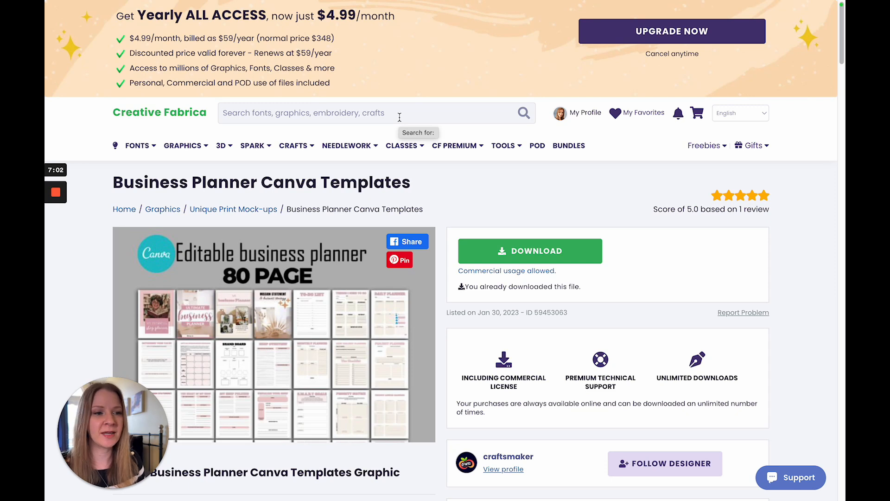
click(403, 112)
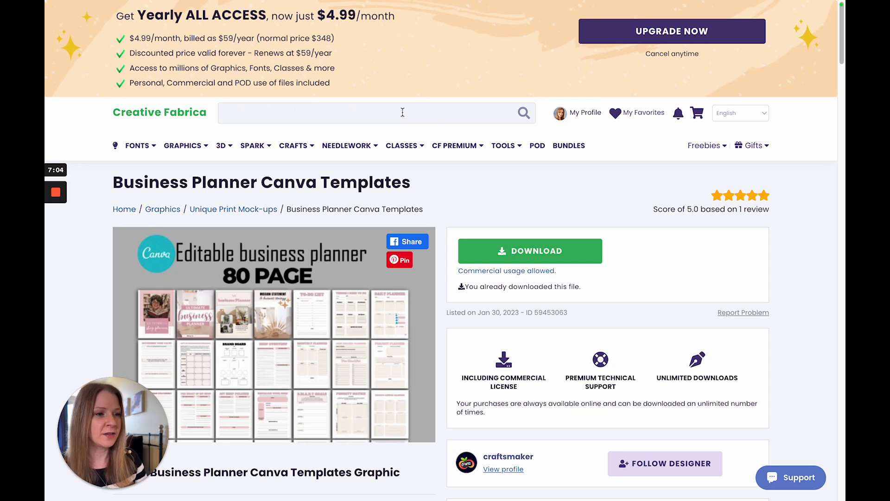
text(gree)
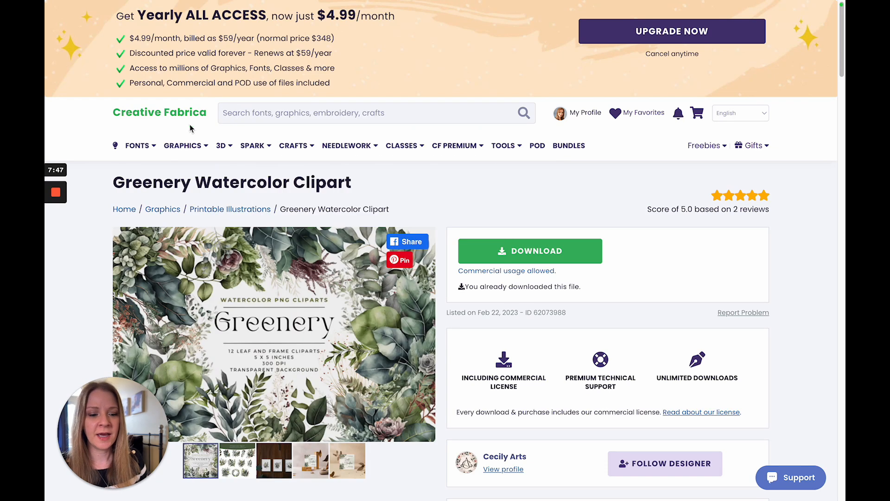
scroll(331, 204, down, 1)
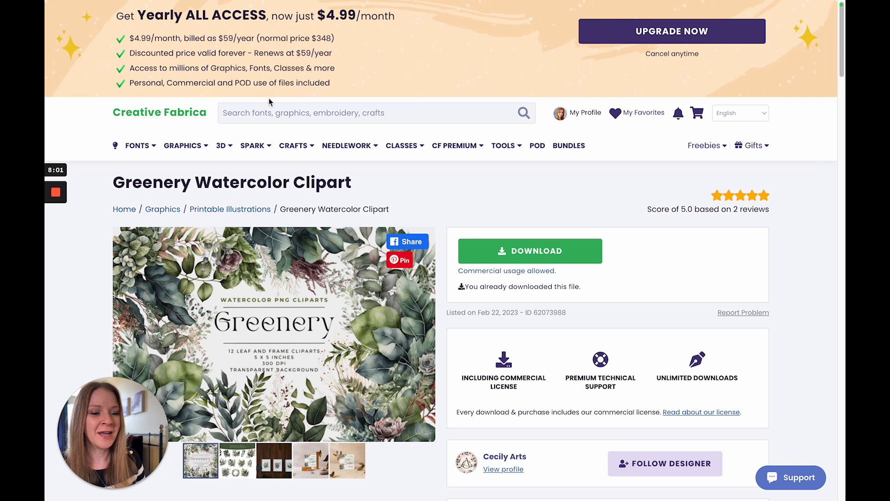
Step: Go to CF Spark Crystalline and open the second laptop image generated from the "watercolor laptop, blank screen, neutral colors, detailed shading" prompt
mouse_move(267, 145)
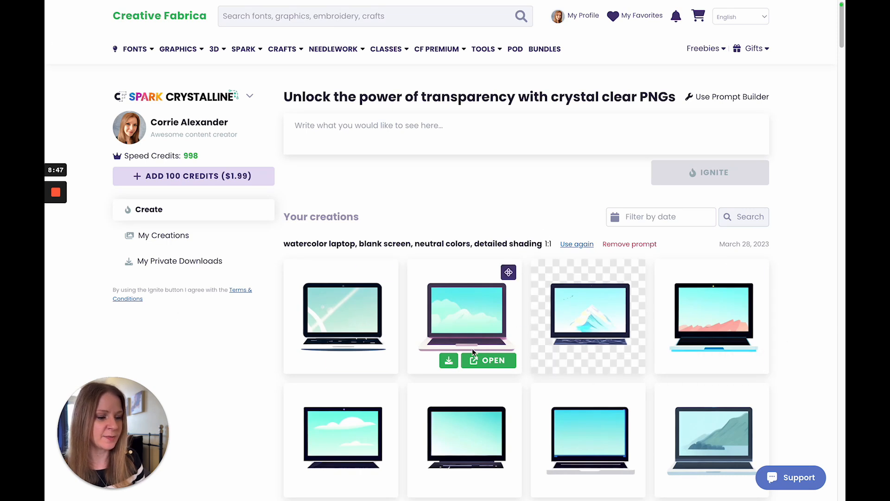
scroll(441, 245, down, 1)
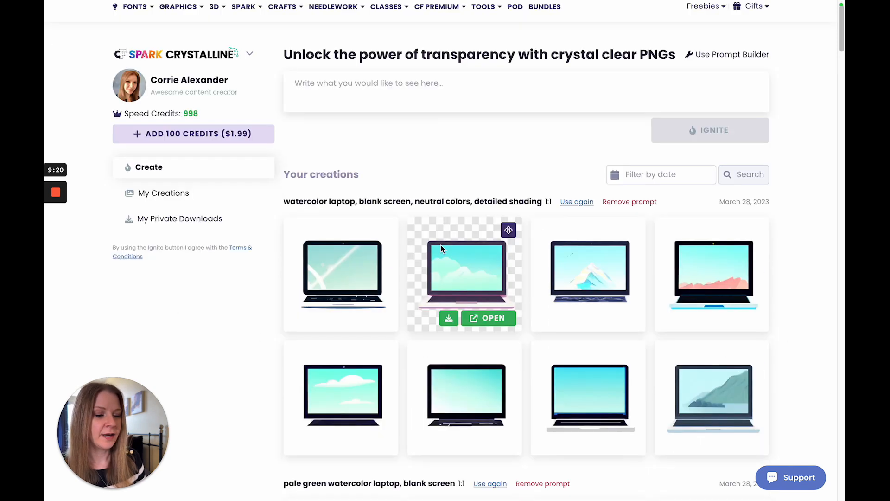
click(487, 323)
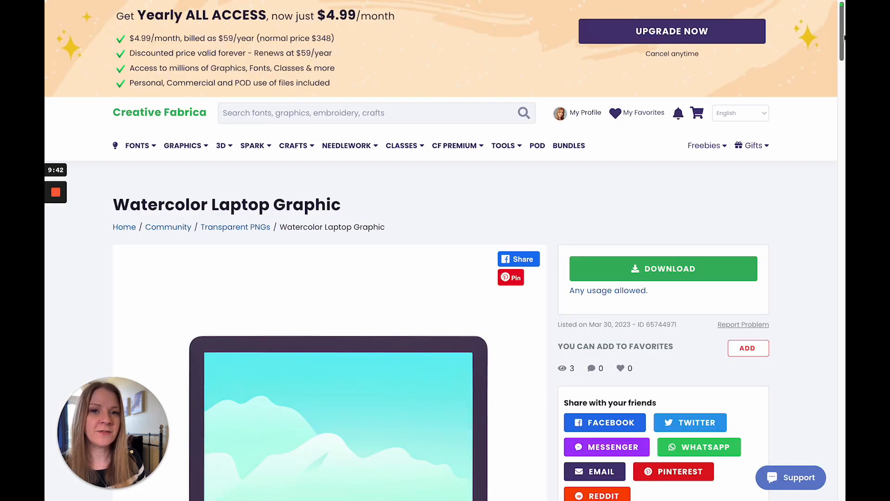
Step: Look over the Watercolor Laptop Graphic product page on Creative Fabrica, including its image and usage terms
scroll(844, 37, down, 4)
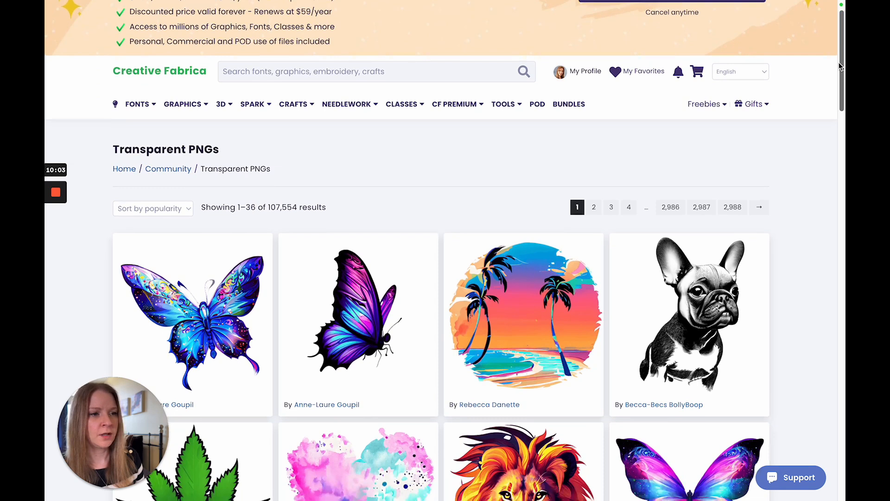
drag(839, 62, 838, 173)
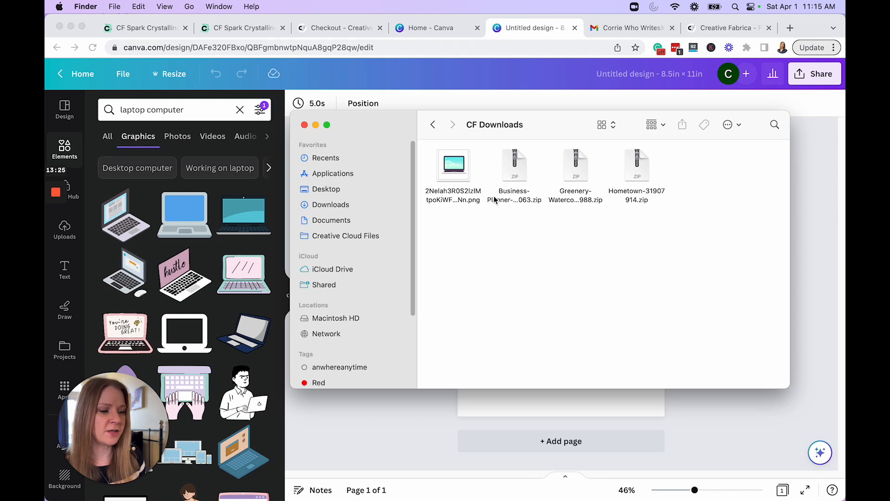
Step: Open the Greenery folder in Finder's CF Downloads folder and upload all its Greenery Clipart PNG files to Canva
click(513, 194)
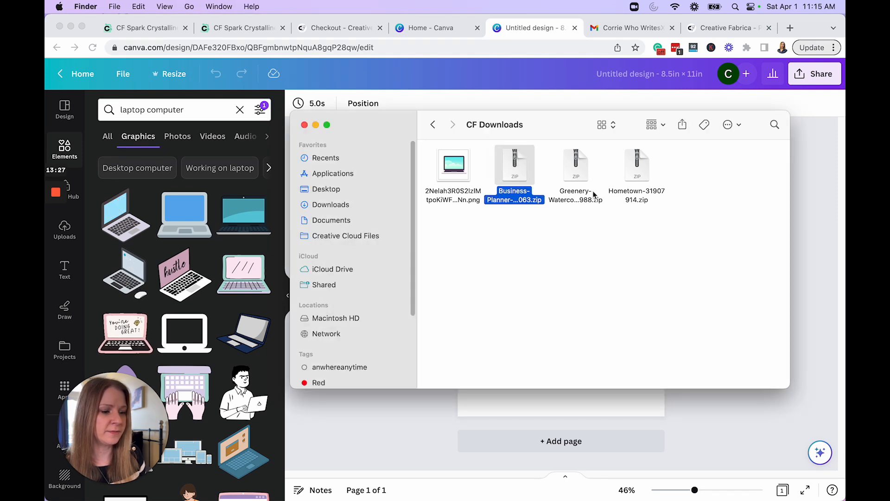
double_click(585, 250)
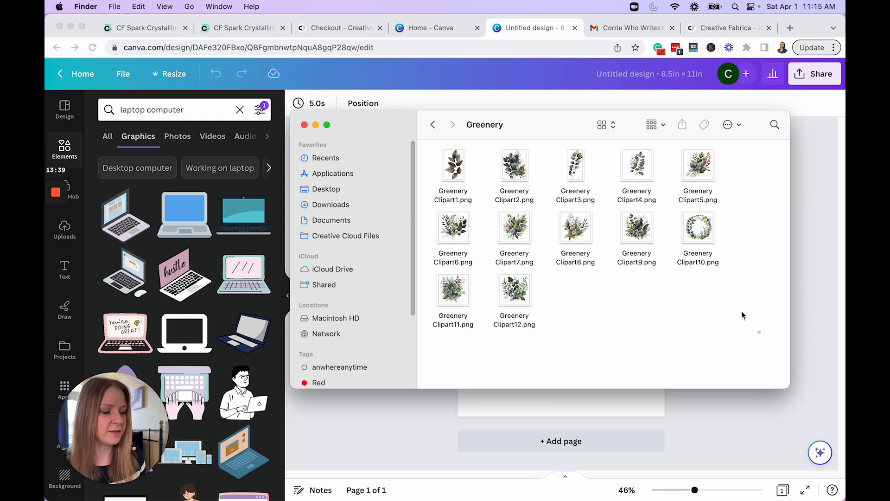
drag(761, 334, 430, 145)
drag(567, 174, 208, 228)
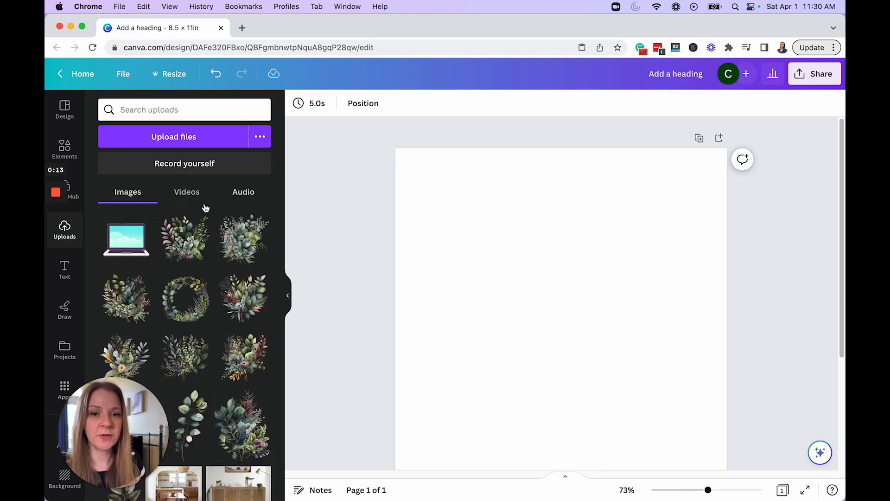
Step: Add a heading to the blank page and start uploading Hometown 1.otf from CF Downloads as a custom font
click(72, 267)
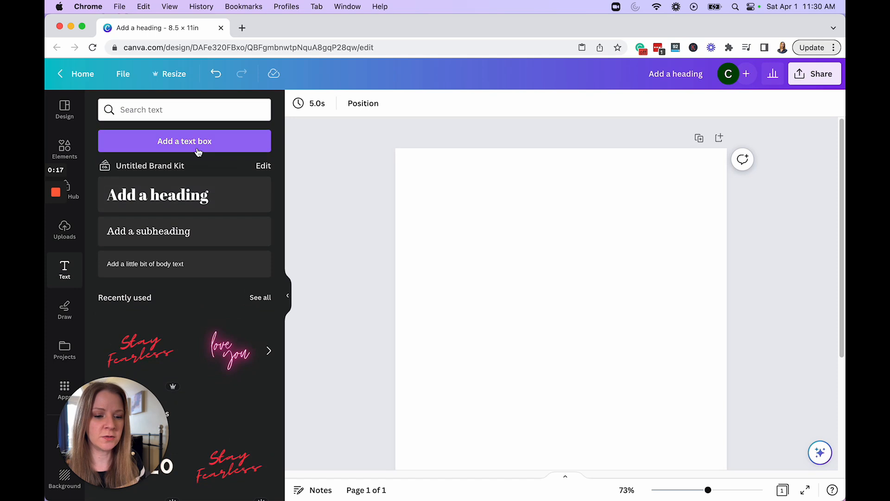
click(167, 198)
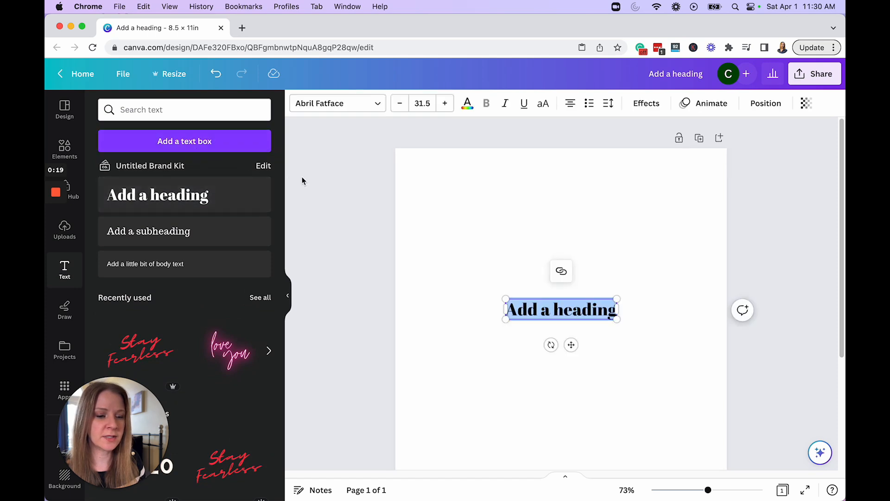
click(361, 107)
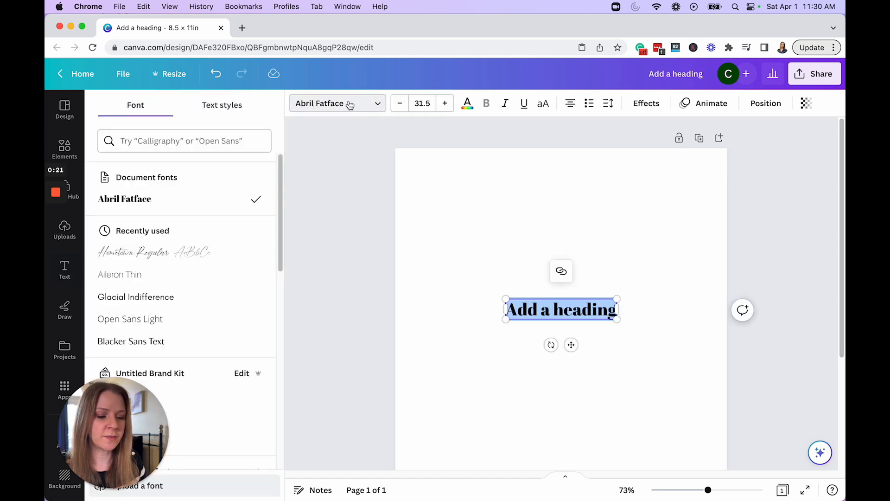
scroll(228, 397, down, 5)
drag(144, 410, 145, 362)
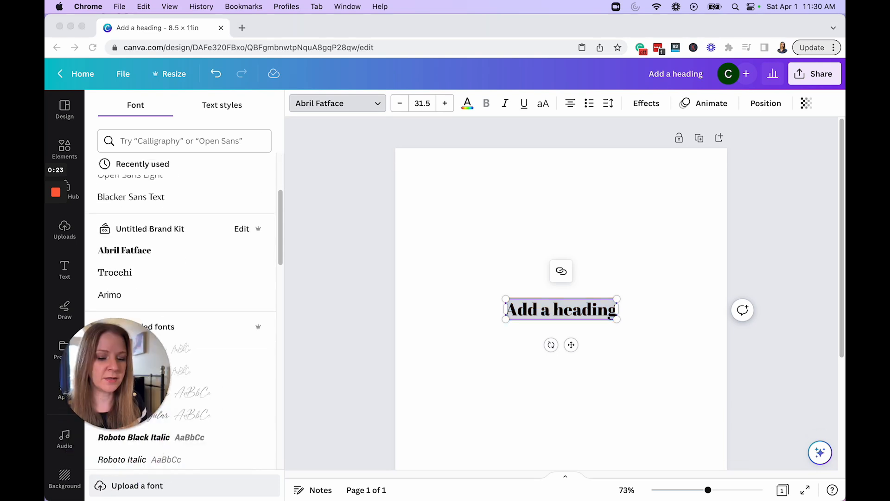
click(137, 485)
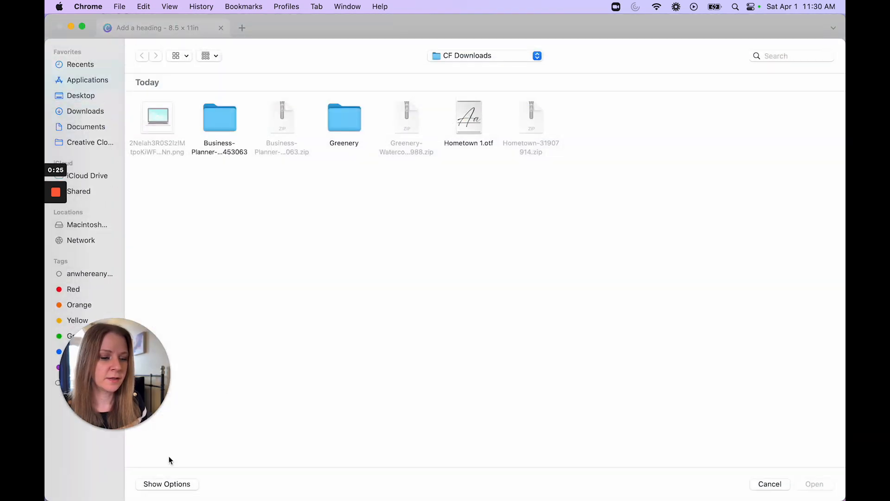
click(468, 119)
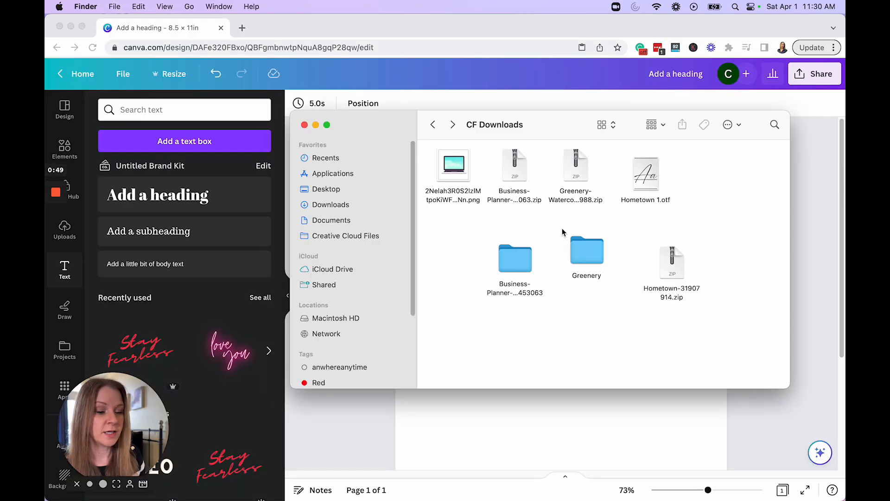
Step: Open template.pdf from the Business Planner folder in Finder, follow its download link, and use the shared planner template in Canva
double_click(515, 258)
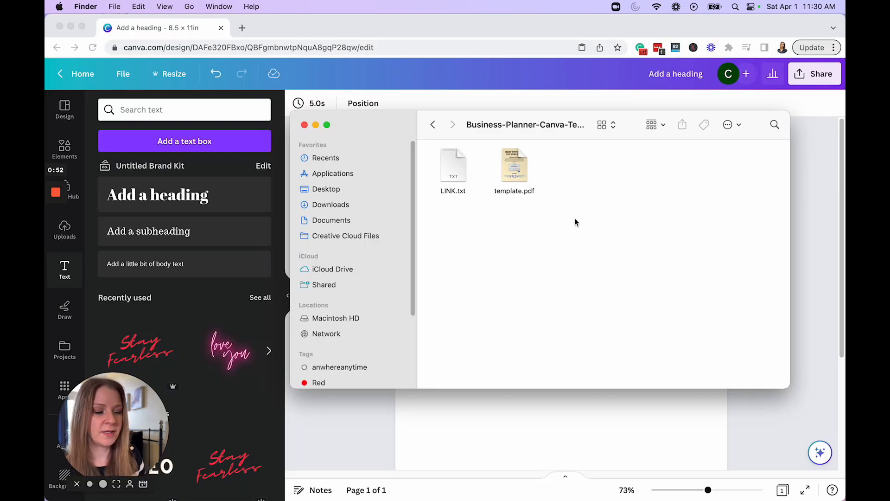
double_click(525, 172)
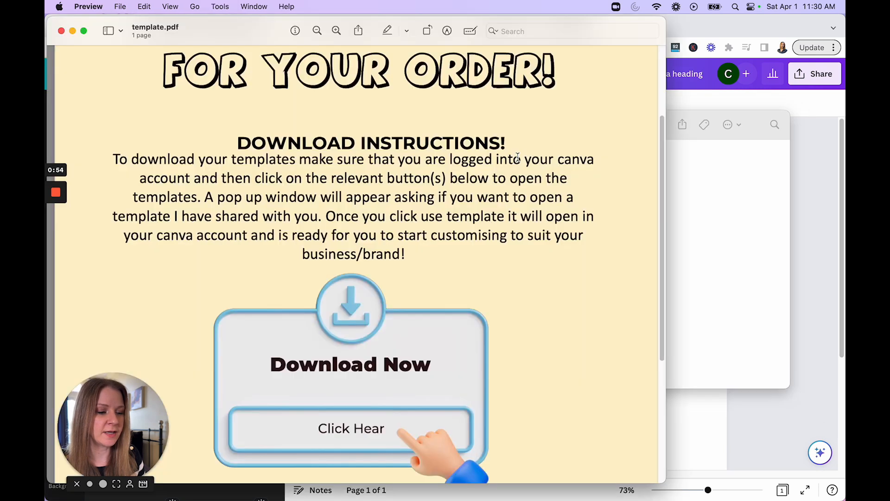
click(352, 422)
click(356, 315)
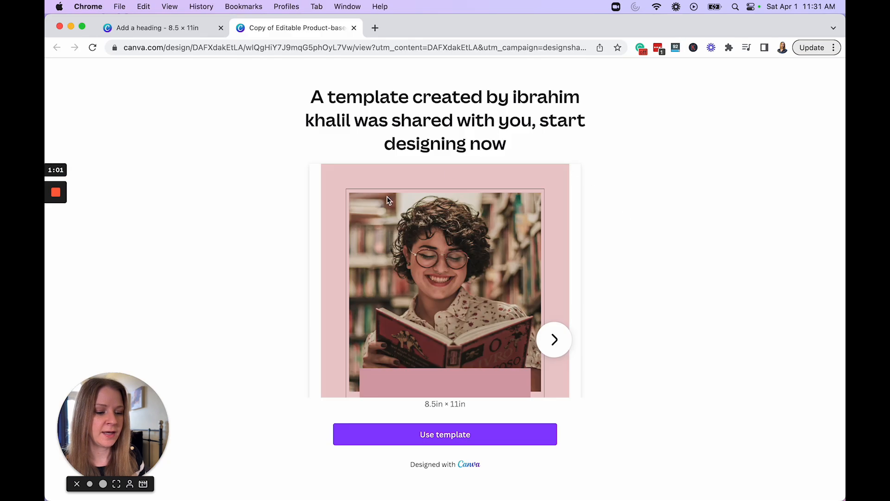
click(459, 436)
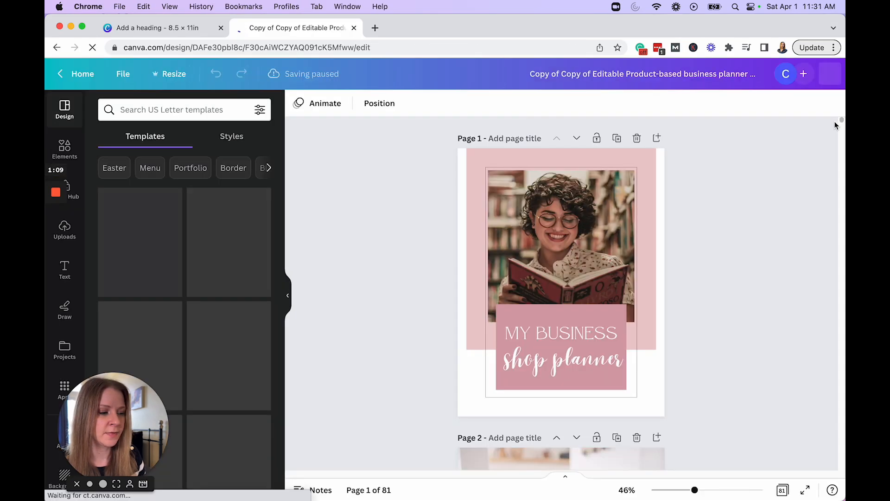
Step: Copy all elements of the Business Plan Summary on page 7 of the planner template
mouse_move(841, 122)
mouse_down()
mouse_move(840, 139)
mouse_move(842, 129)
mouse_up()
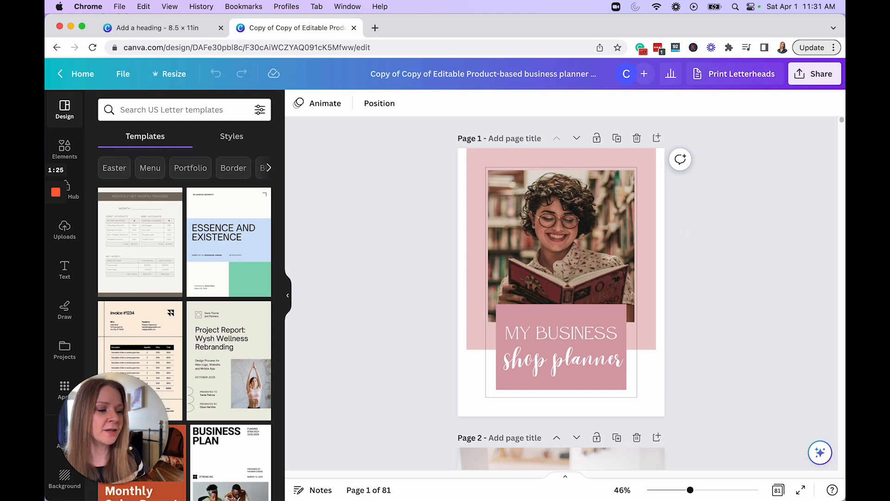
mouse_move(842, 119)
mouse_down()
mouse_move(841, 137)
mouse_move(842, 119)
mouse_up()
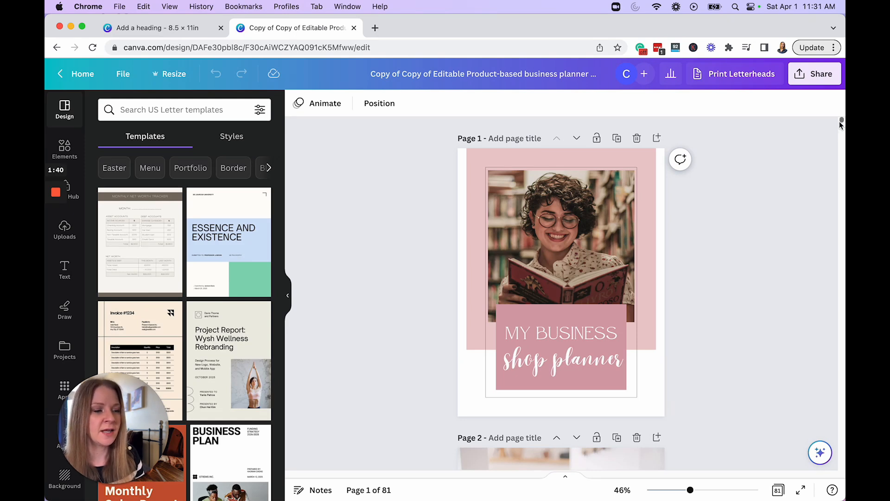
drag(841, 123, 842, 148)
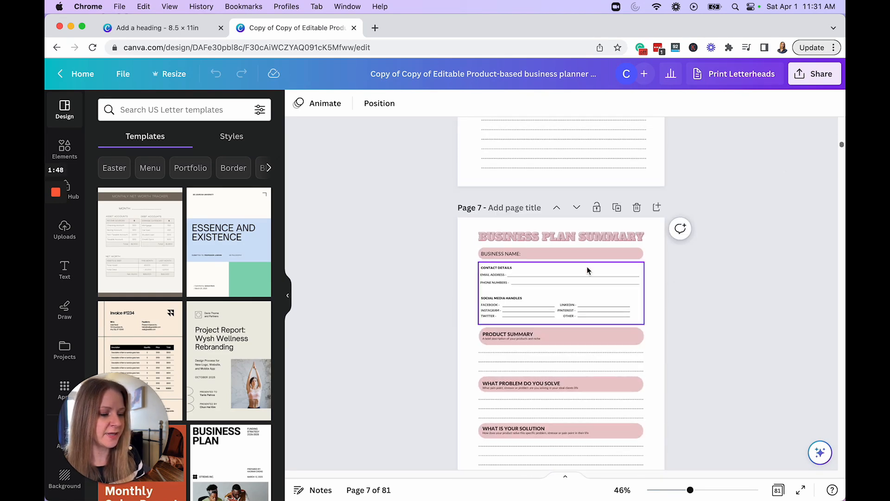
scroll(587, 267, down, 3)
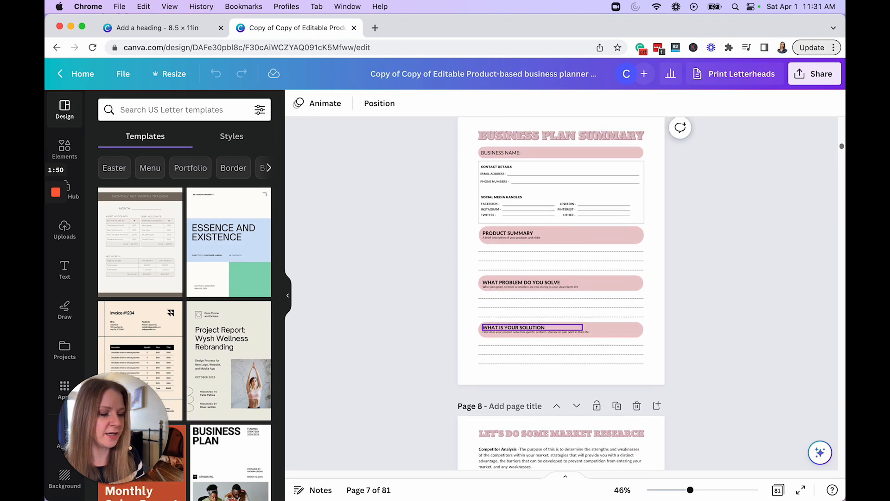
scroll(751, 379, up, 1)
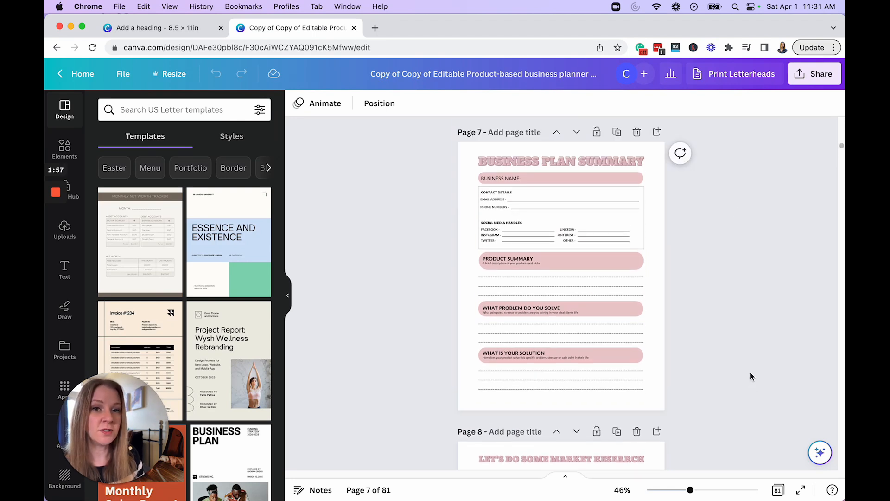
drag(721, 403, 395, 160)
right_click(526, 194)
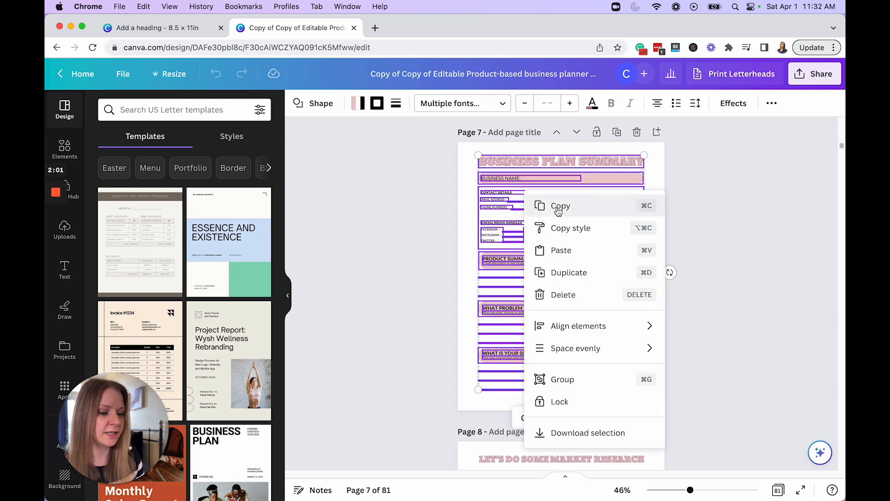
click(558, 209)
Step: Paste the copied Business Plan Summary elements onto the blank page of the 8.5 × 11 in design and add a second page
click(155, 28)
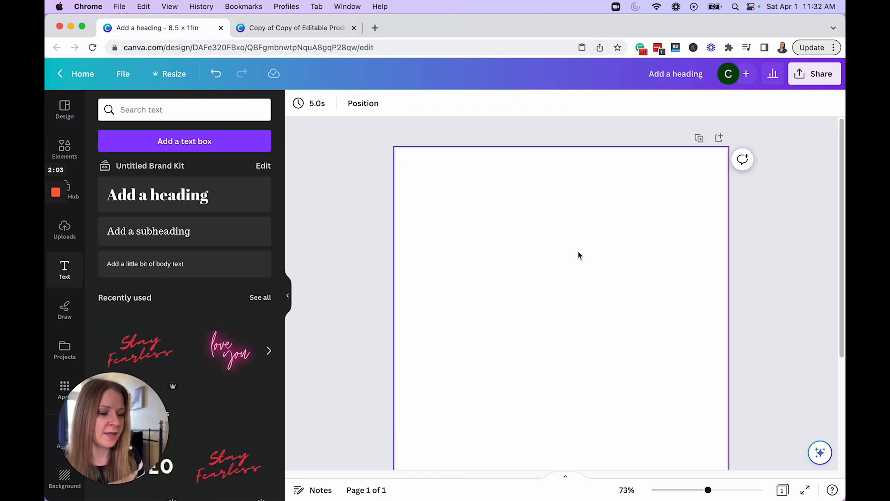
scroll(579, 256, down, 4)
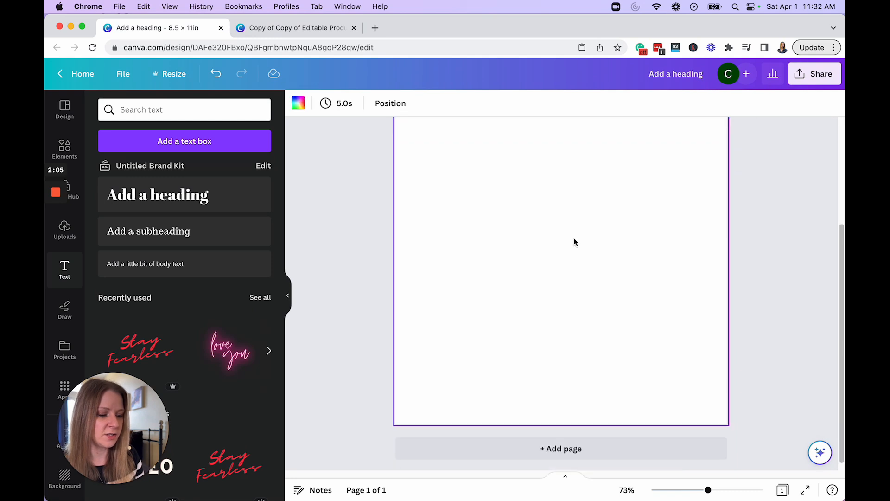
key(super+v)
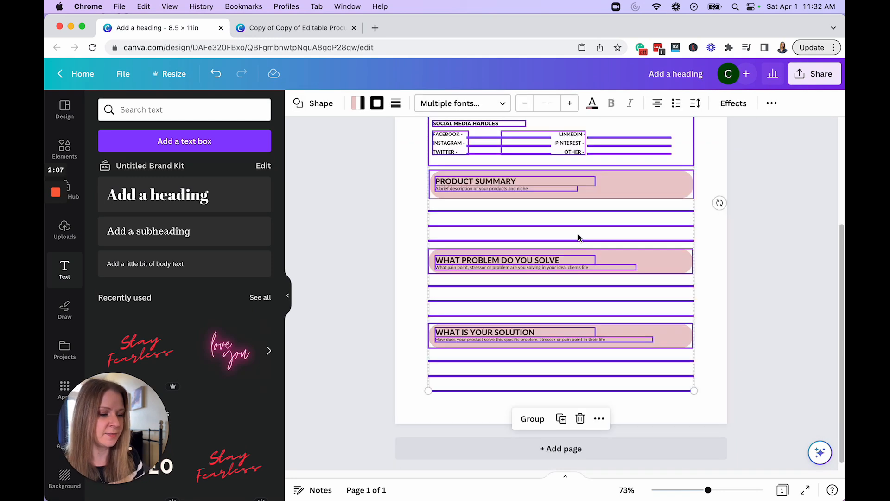
scroll(644, 238, up, 3)
scroll(765, 312, down, 2)
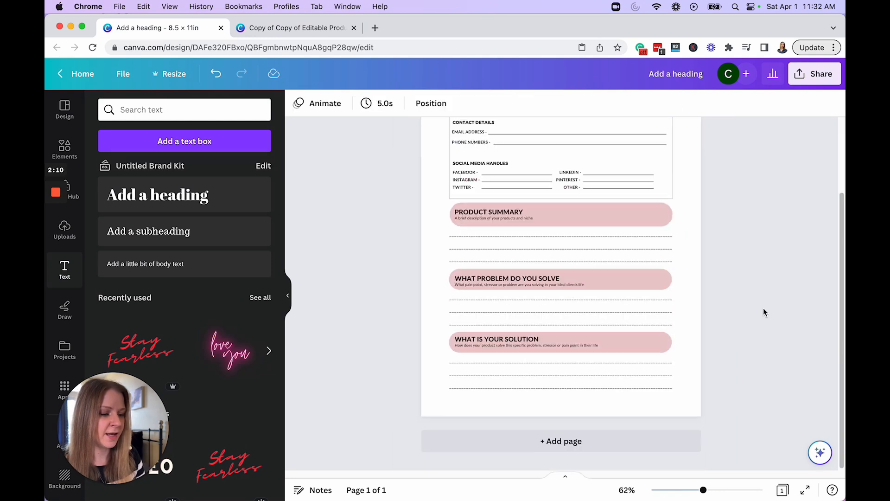
click(556, 439)
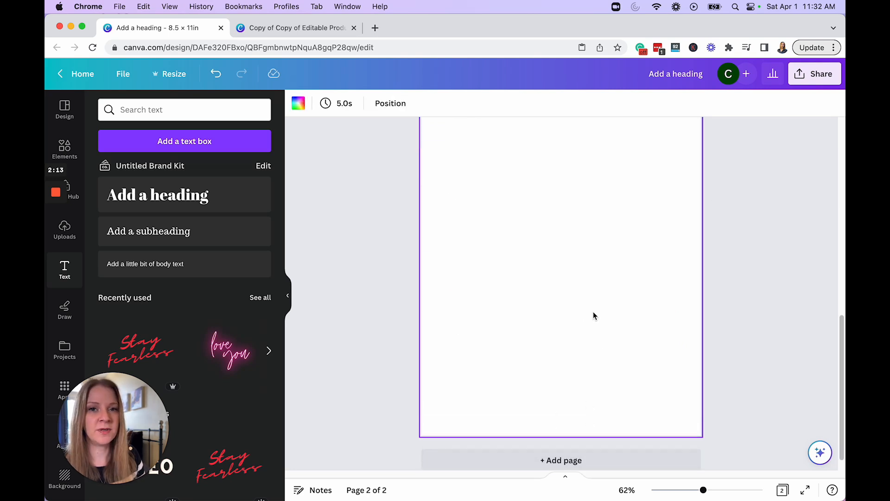
Step: Return to the planner template and copy all elements of My Shops Future Vision on page 17
click(306, 28)
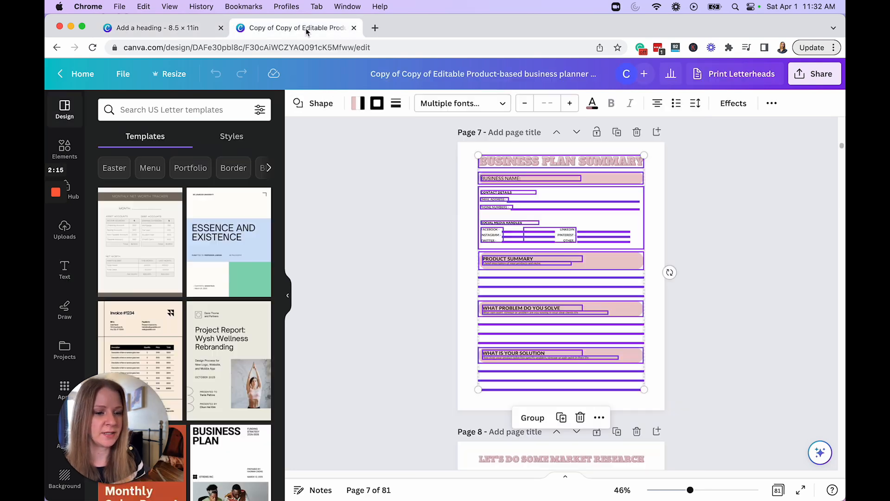
drag(841, 145, 841, 188)
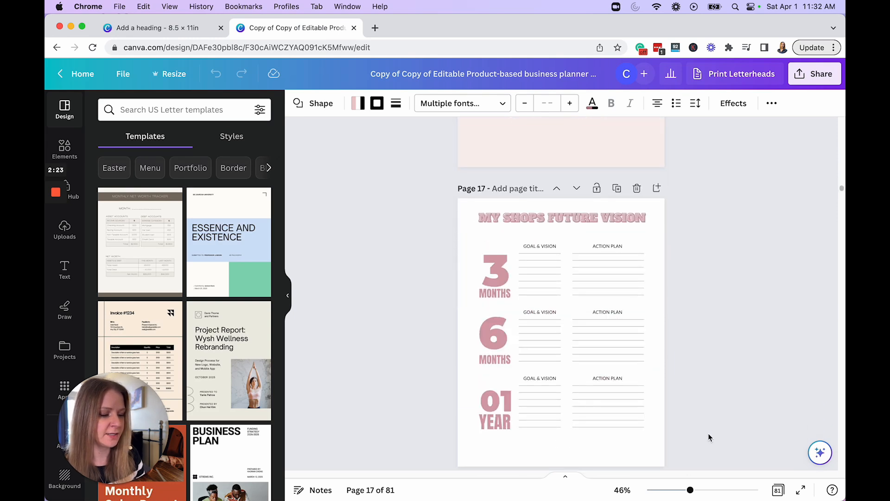
drag(707, 432, 403, 210)
right_click(568, 213)
click(619, 230)
Step: Paste the copied My Shops Future Vision elements onto page 2 of the 8.5 × 11 in design
click(160, 29)
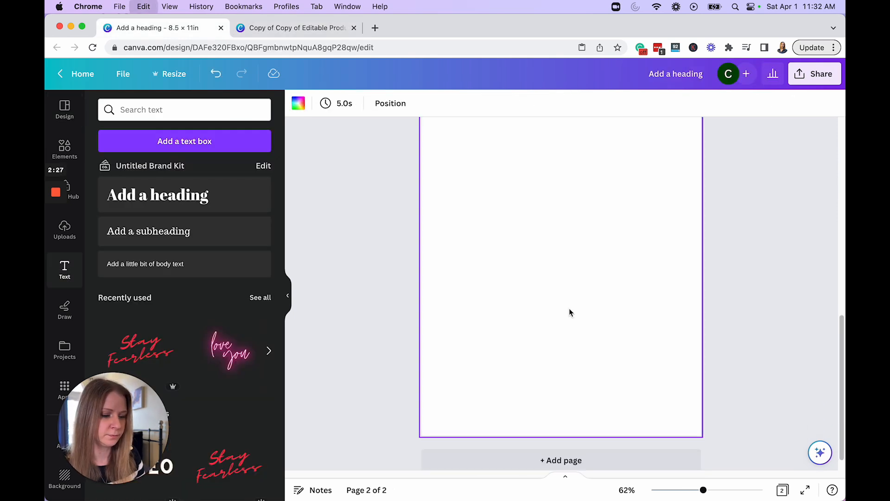
key(super+v)
click(746, 323)
scroll(747, 323, up, 5)
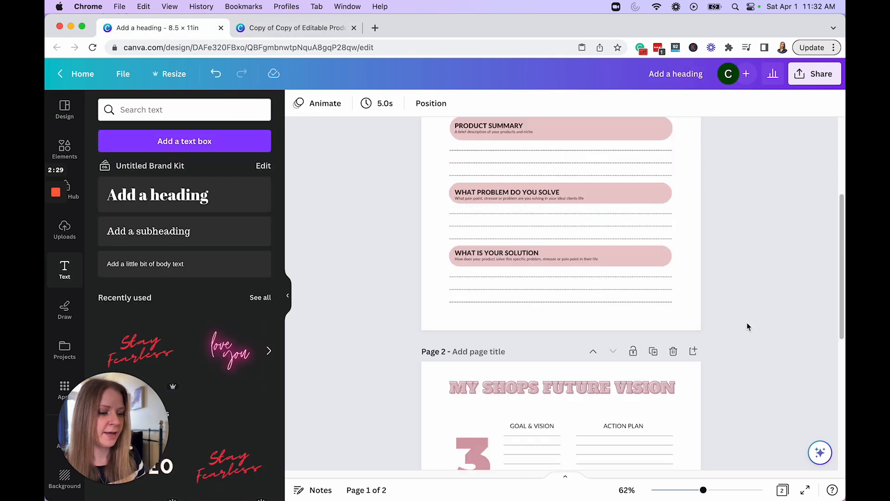
scroll(747, 326, down, 6)
scroll(747, 324, up, 7)
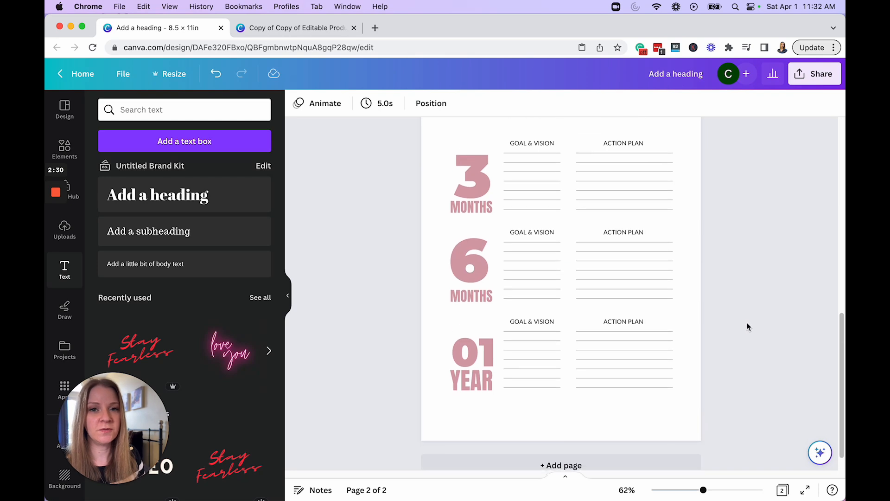
Step: Replace the Business Plan Summary title on page 1 with "NICHE PLANNER"
scroll(746, 324, up, 3)
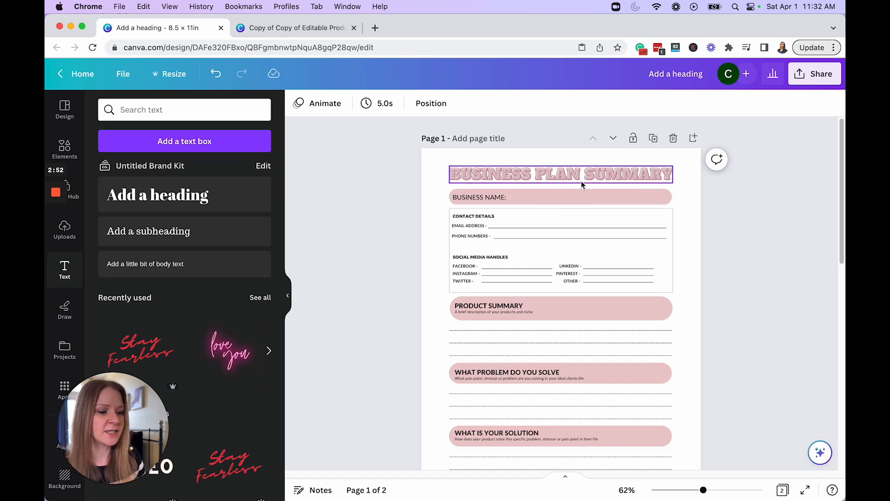
click(566, 172)
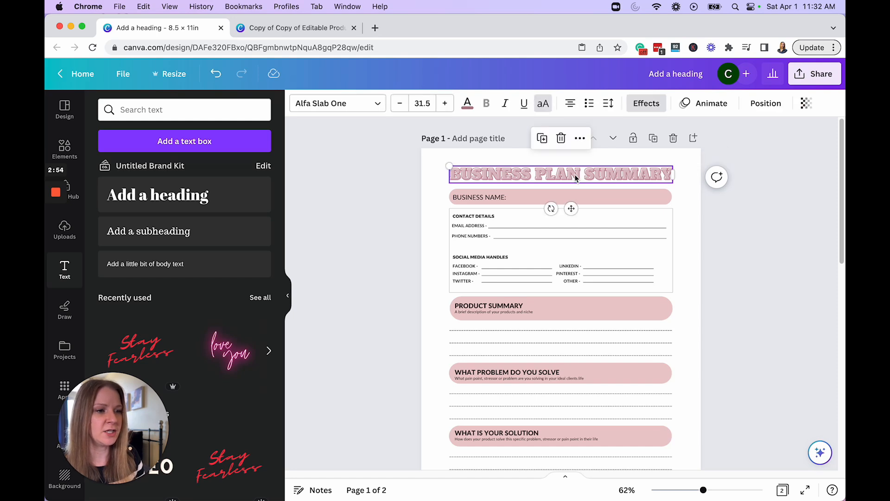
click(605, 176)
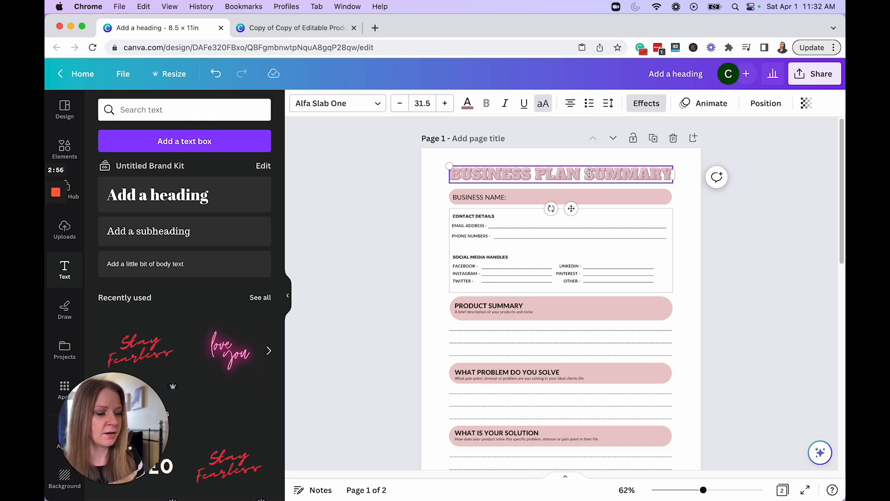
drag(585, 175, 405, 178)
click(672, 176)
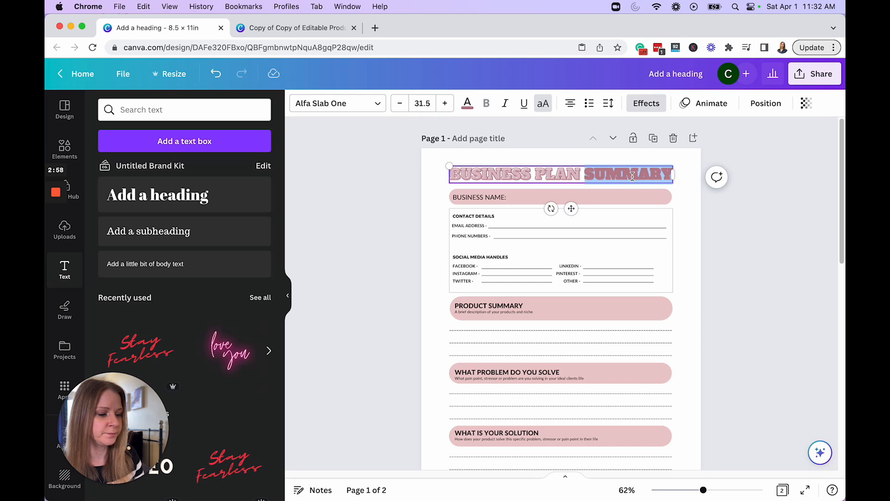
key(BackSpace)
key(BackSpace)
key(BackSpace)
key(BackSpace)
key(BackSpace)
key(BackSpace)
key(BackSpace)
key(BackSpace)
key(BackSpace)
key(BackSpace)
key(BackSpace)
key(BackSpace)
key(BackSpace)
key(BackSpace)
key(BackSpace)
key(BackSpace)
key(BackSpace)
key(BackSpace)
key(BackSpace)
key(BackSpace)
key(BackSpace)
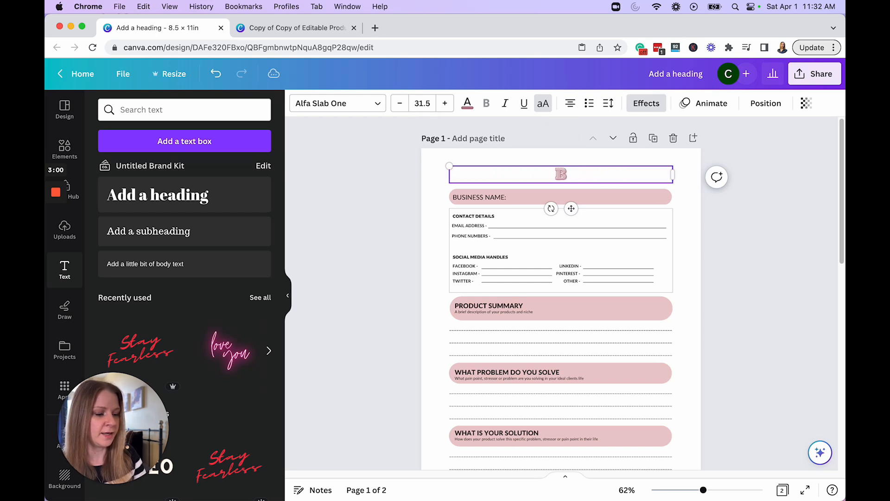
text(NICHE PLANNER)
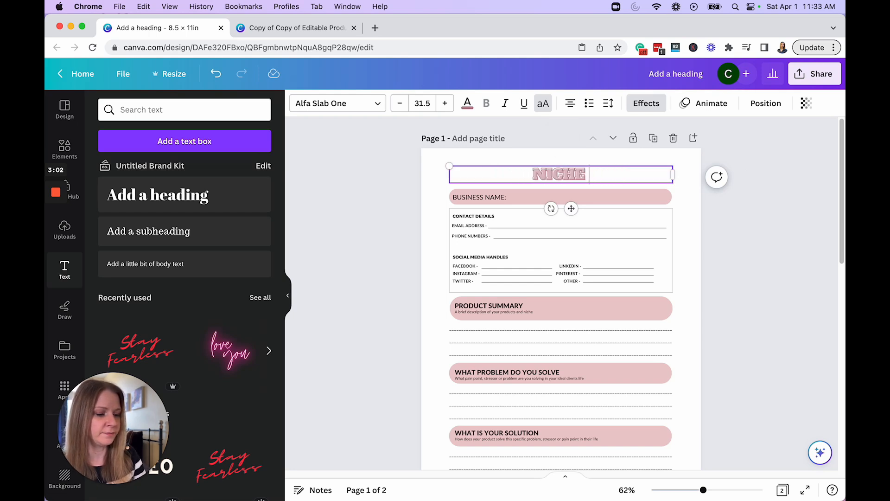
Step: Change the email address label under Contact Details to "DOMAIN NAME -"
click(473, 226)
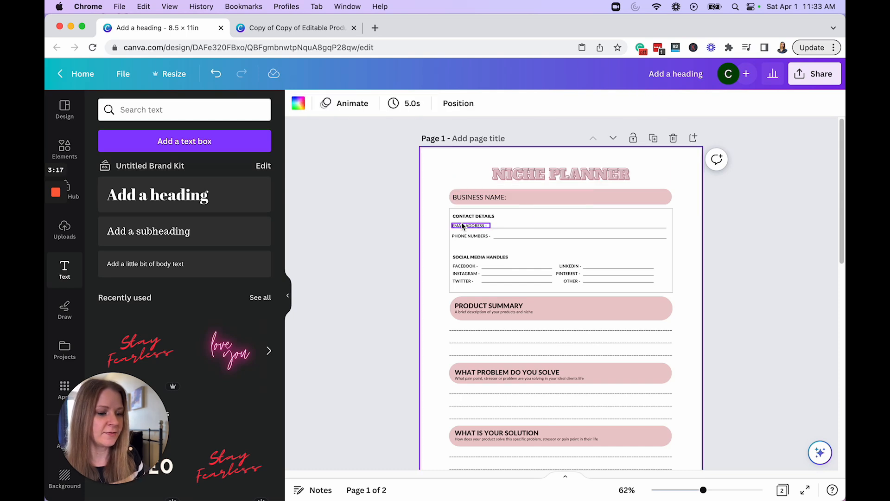
click(473, 228)
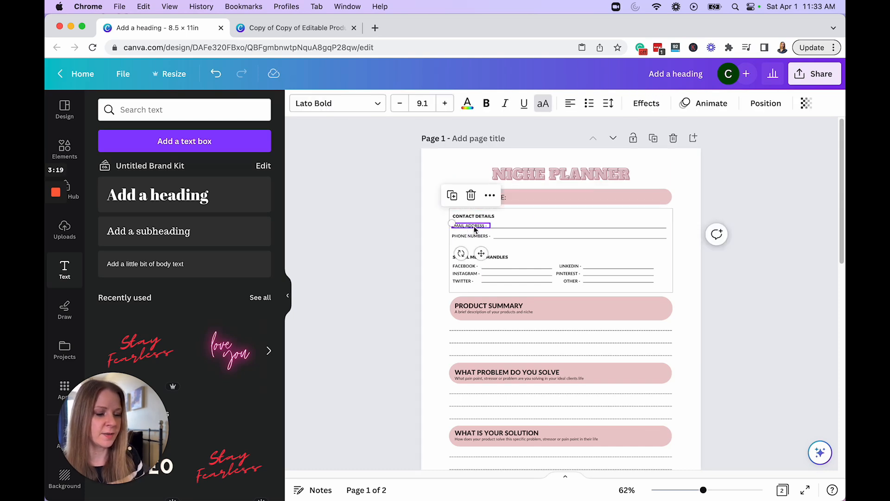
double_click(480, 224)
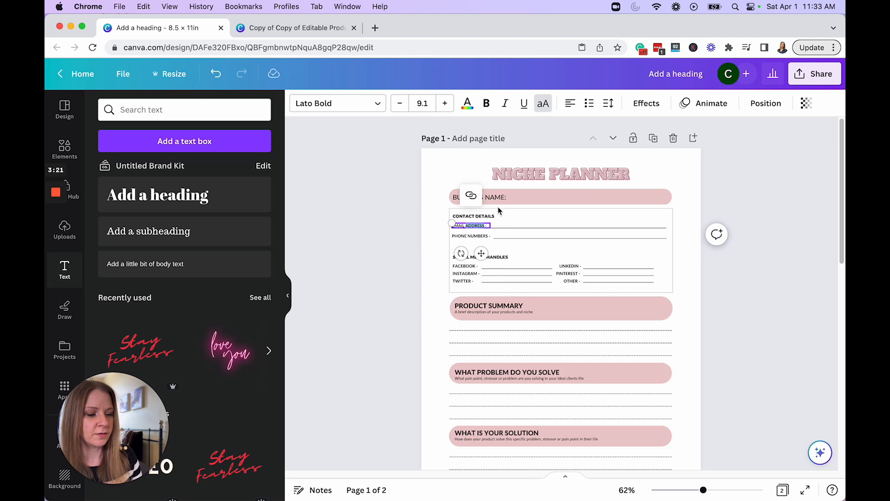
key(BackSpace)
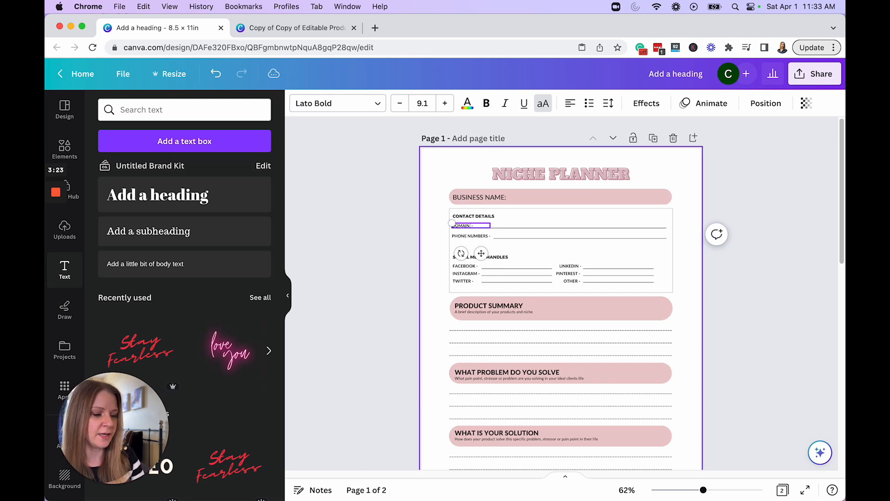
Step: Delete the phone numbers label and its writing line from the Contact Details section
click(480, 235)
click(480, 235)
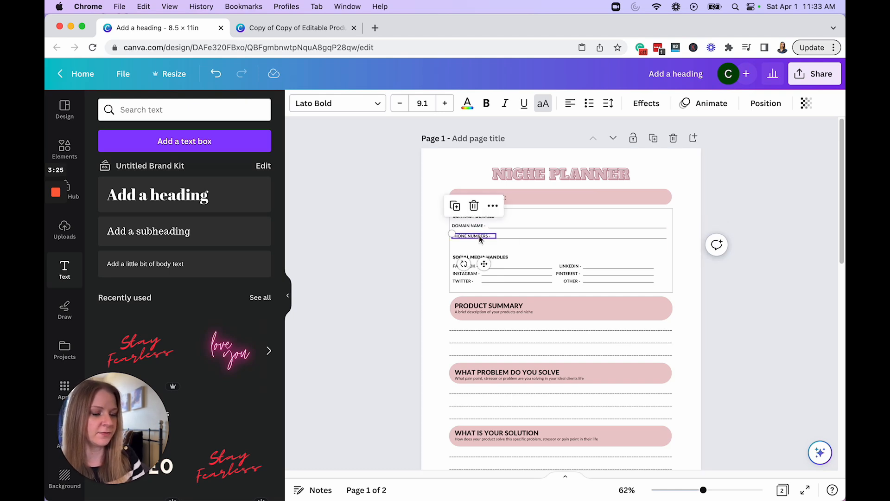
key(Delete)
click(511, 238)
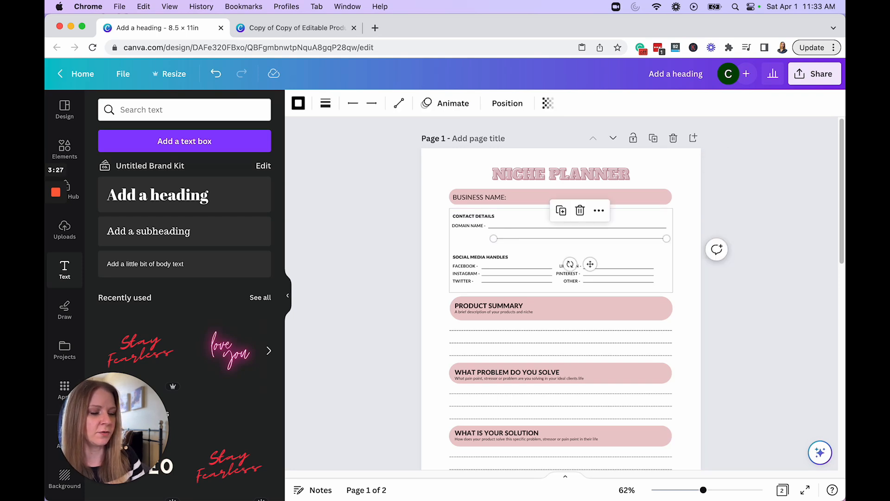
key(Delete)
Step: Change the Product Summary heading to "NICHE SUMMARY"
scroll(816, 219, down, 3)
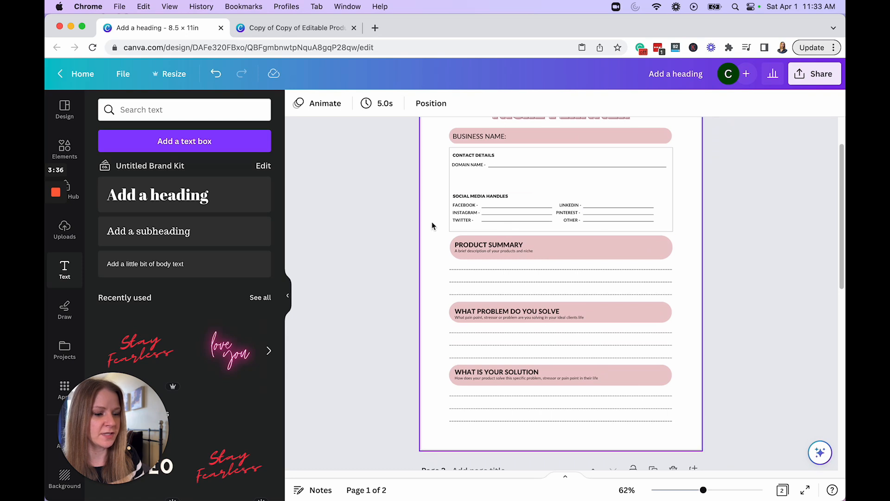
click(479, 250)
double_click(478, 245)
text(NICHE)
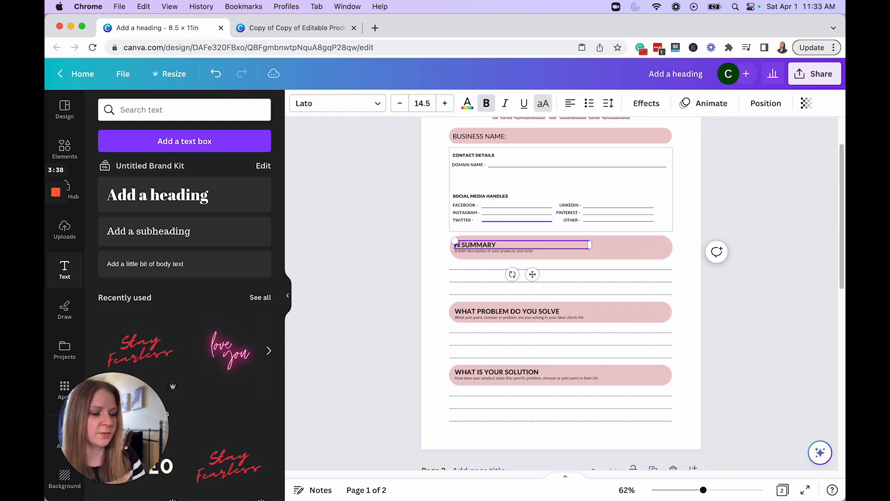
Step: Reword the problem heading as "WHAT PROBLEM DOES YOUR BLOG SOLVE?" and widen its text box to fit on one line
click(536, 312)
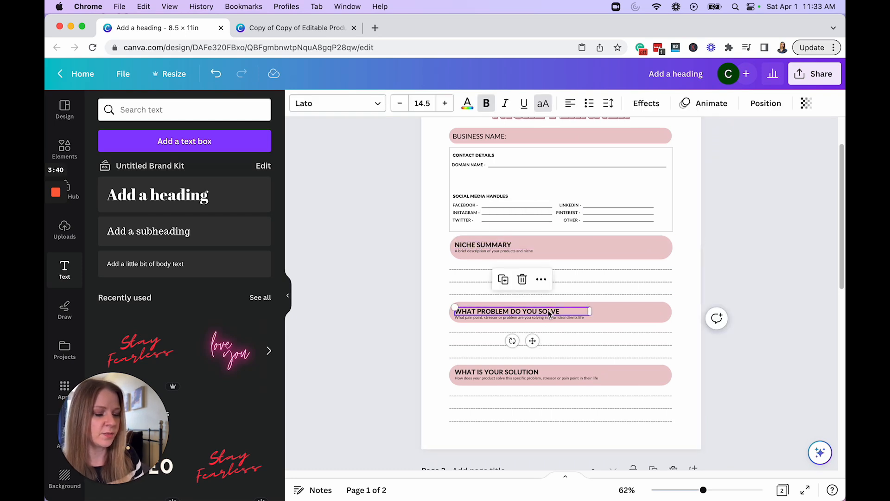
click(561, 310)
key(super+a)
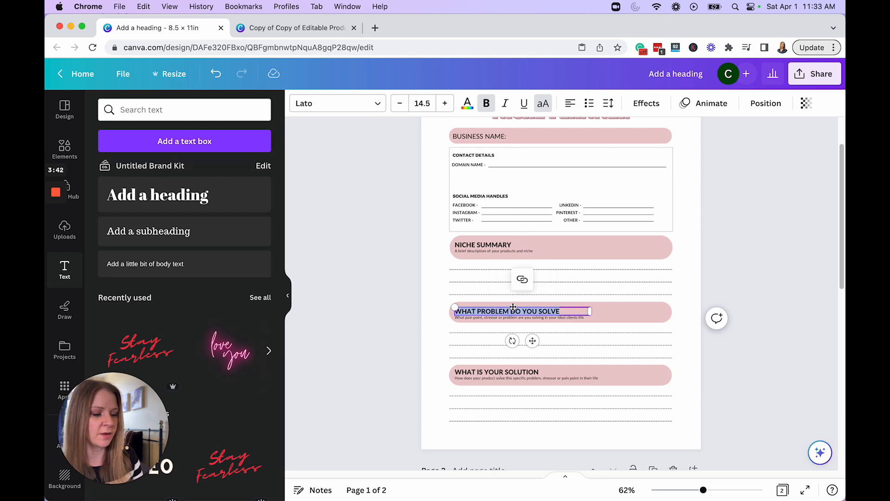
click(584, 330)
double_click(552, 310)
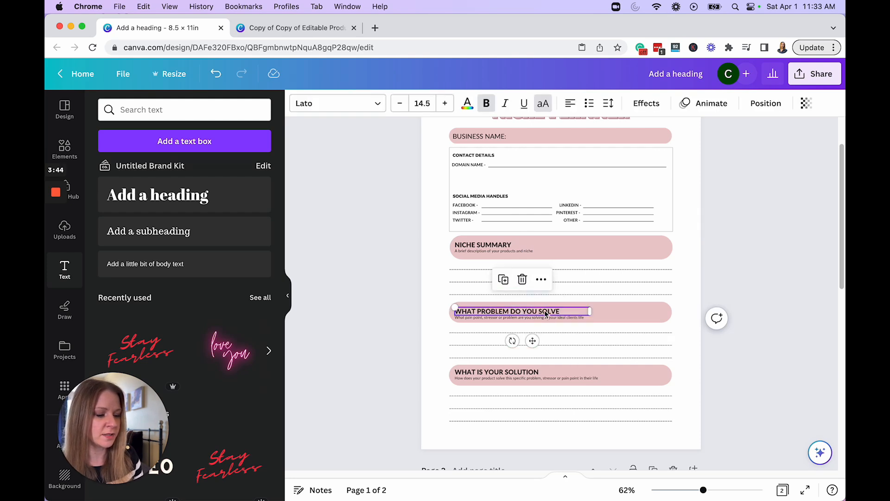
key(BackSpace)
key(BackSpace)
key(BackSpace)
key(BackSpace)
key(BackSpace)
key(BackSpace)
text(ES YOUR)
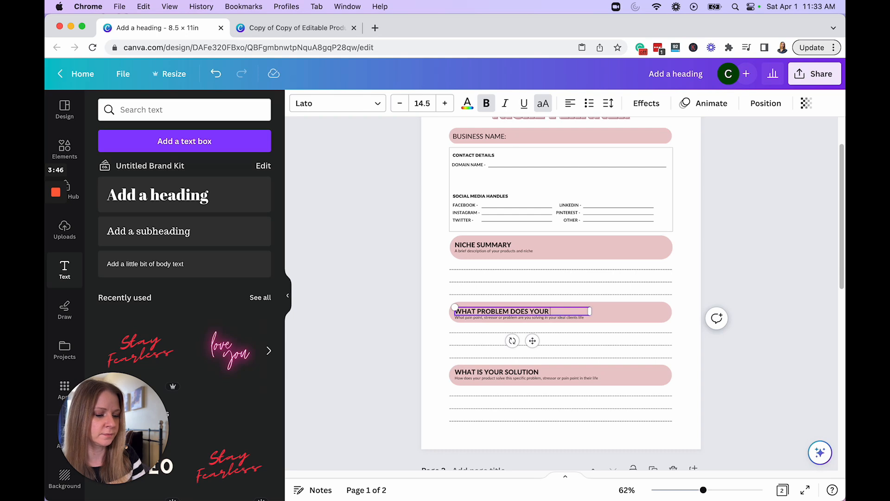
text( BLOG SOLVE?)
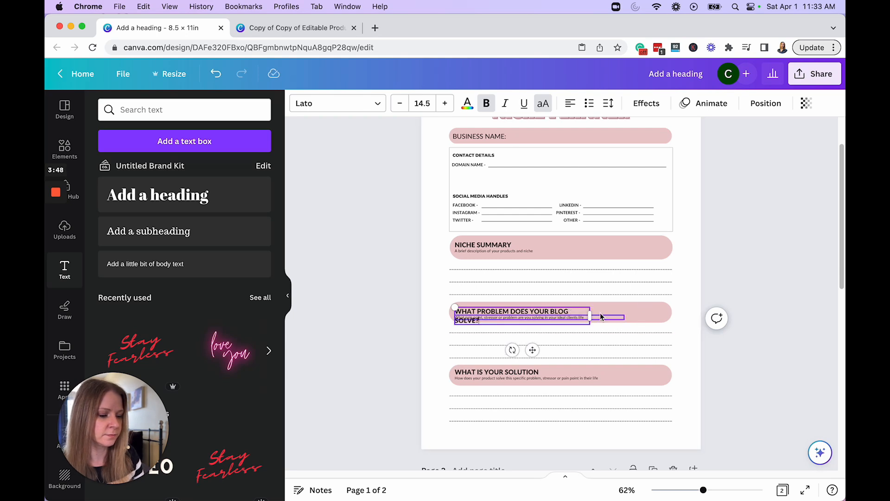
drag(589, 317, 603, 317)
Step: Replace the "What is your solution" heading with "HOW WILL YOU MONETIZE YOUR BLOG?"
click(493, 373)
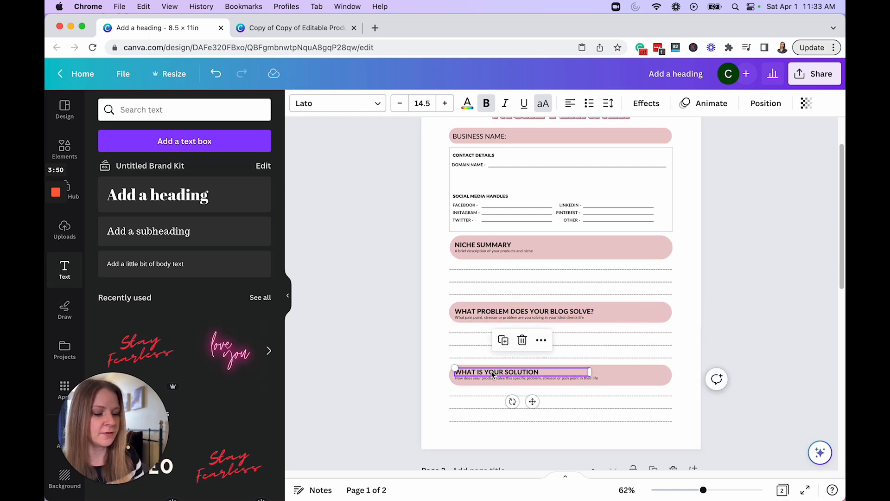
double_click(492, 374)
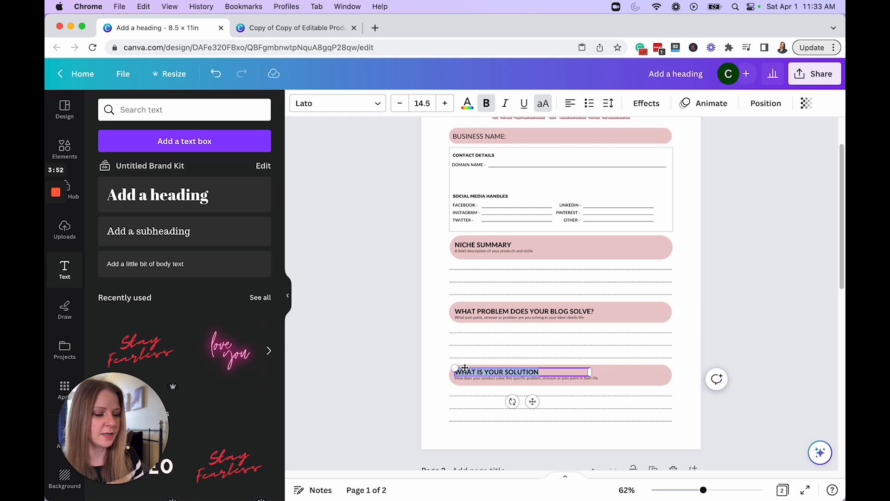
text(HOW WILL YO)
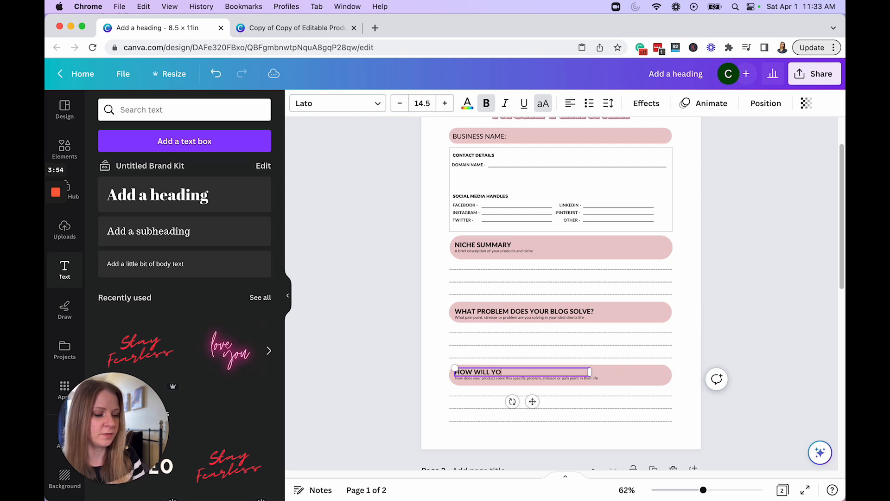
text(U MONETIZE YOUR BLOG?)
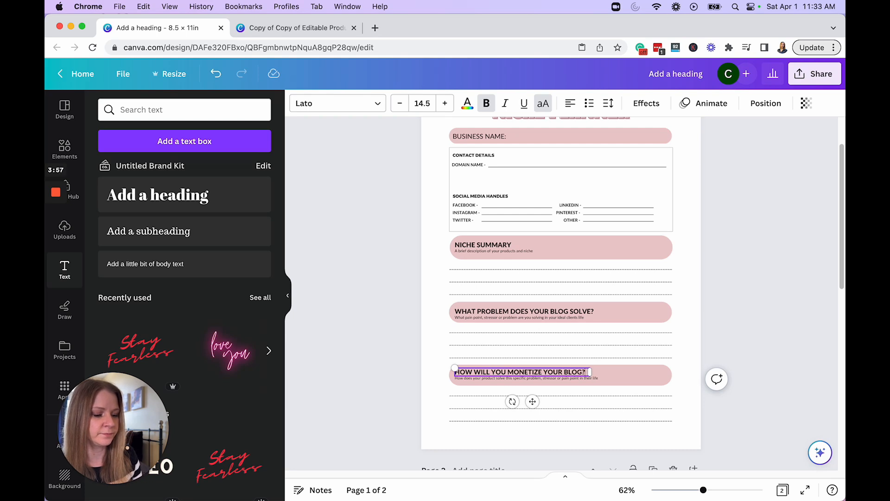
Step: Move the outlined frame around the contact details off past the page's left edge
scroll(738, 287, down, 1)
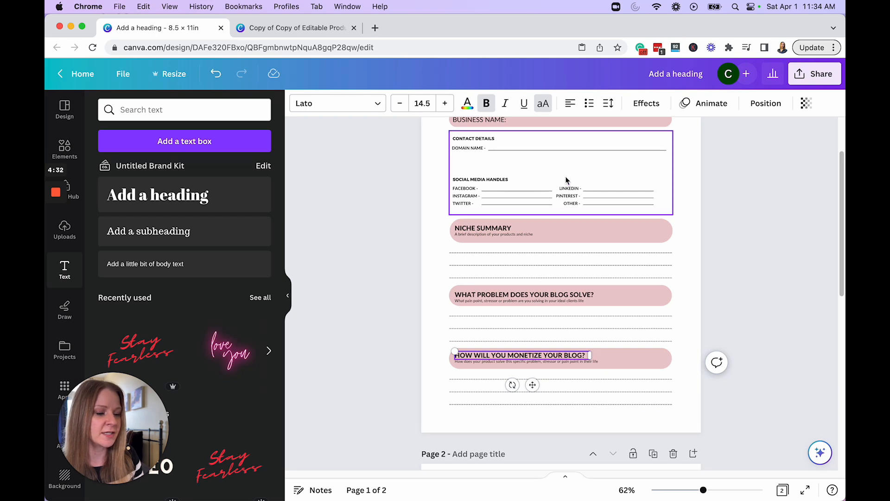
click(638, 166)
drag(592, 167, 405, 155)
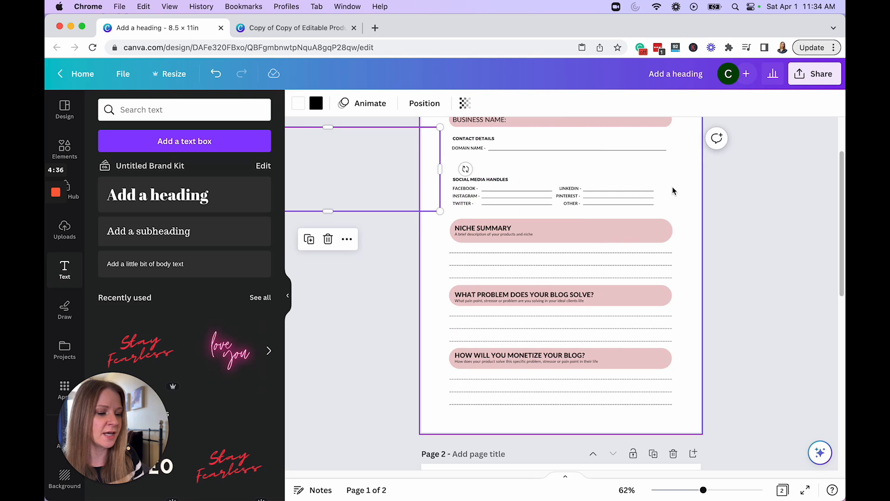
Step: Move the social media handles block up beneath the domain name line and shift the three pink-headed sections up below it
drag(721, 208, 449, 172)
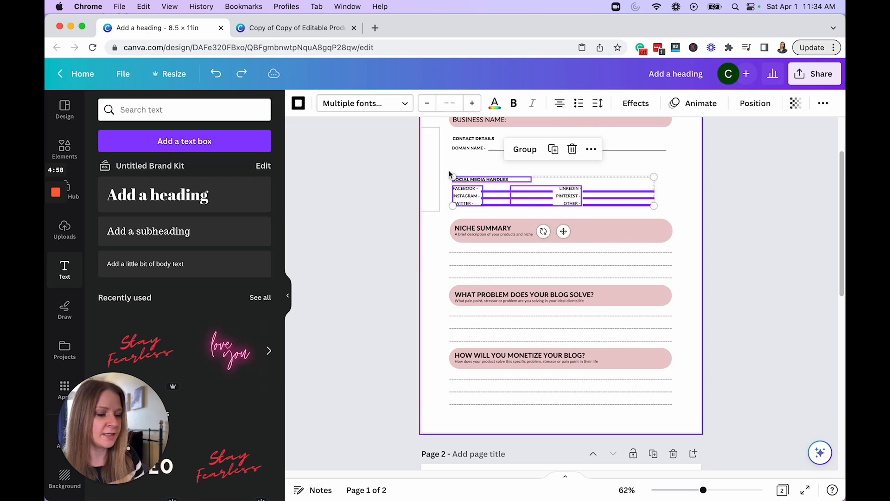
drag(546, 198, 550, 173)
drag(754, 430, 462, 222)
drag(618, 316, 616, 298)
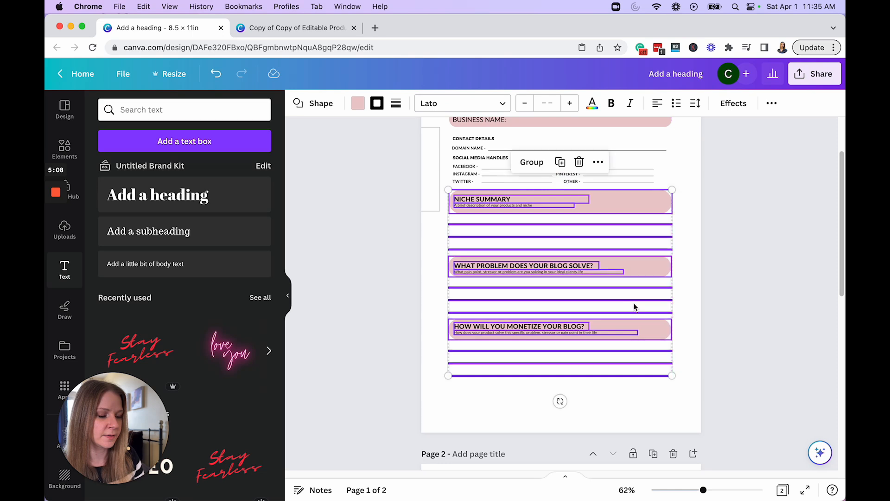
Step: Delete the third writing line under both the blog problem and monetize sections, and move the monetize section up to close the gap
click(717, 333)
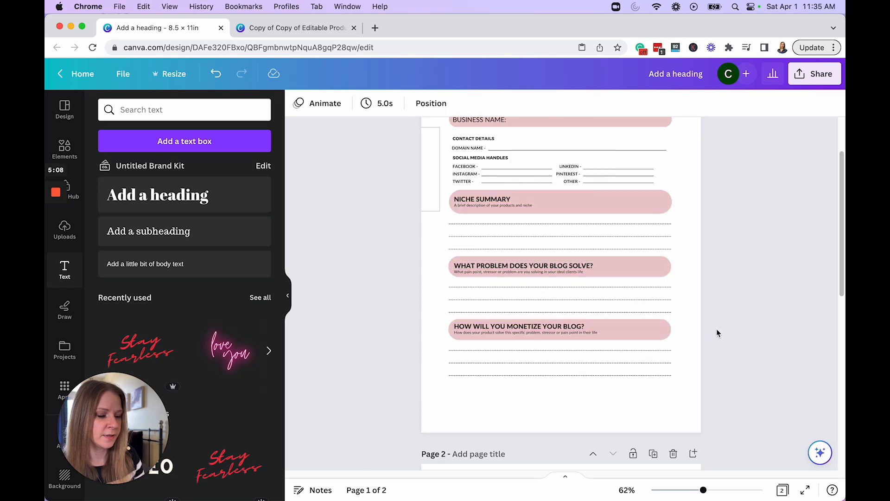
click(593, 314)
key(Delete)
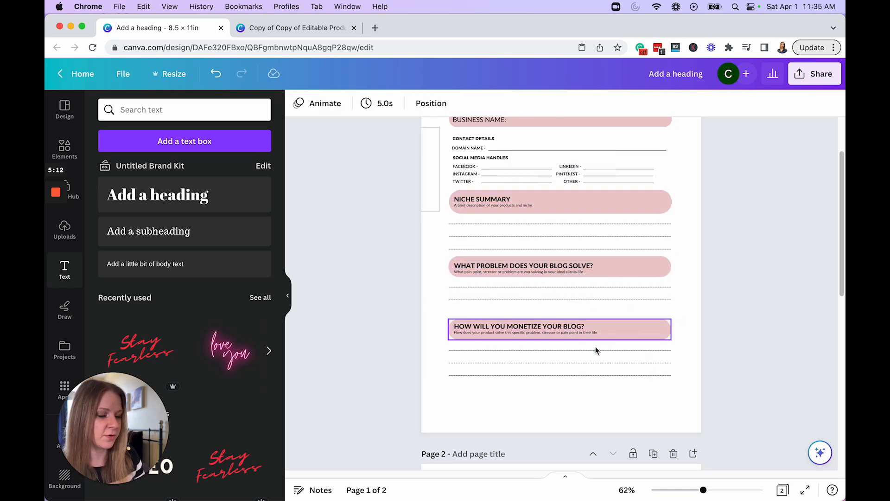
click(598, 375)
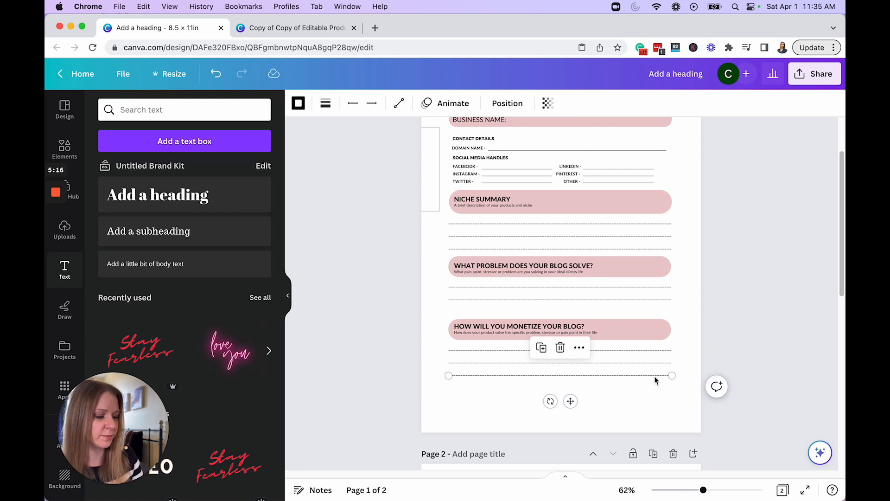
key(Delete)
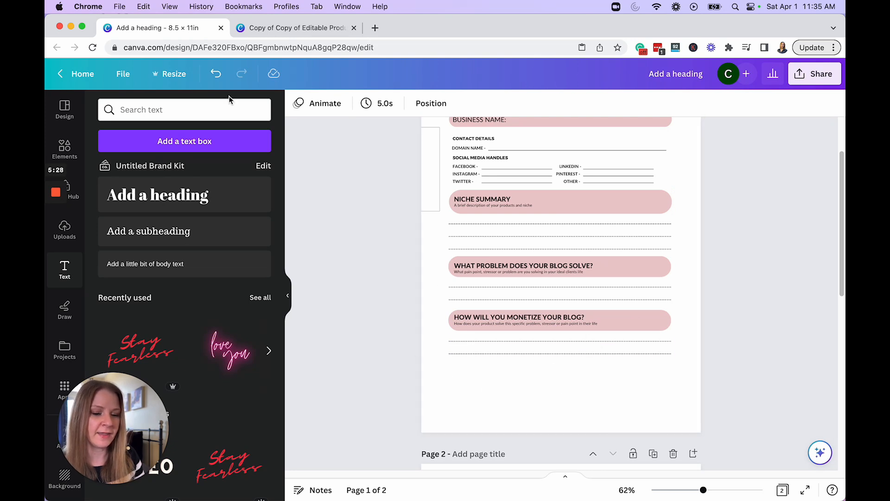
Step: Add a pink rounded rectangle beneath the monetize section, widen it, shorten it and centre it on the page
click(68, 141)
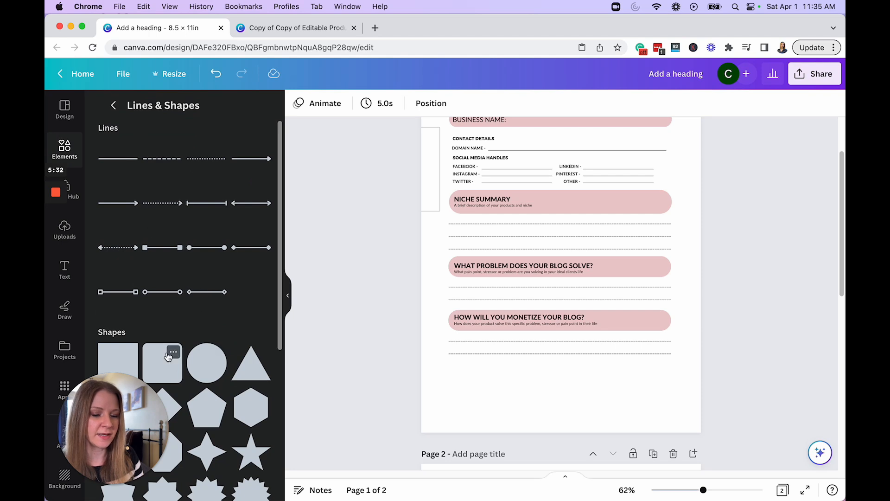
click(169, 353)
click(162, 365)
click(163, 365)
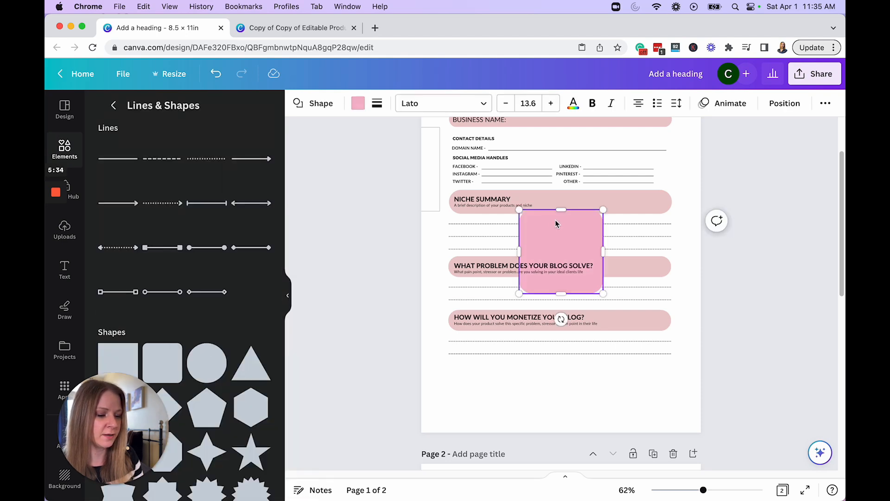
drag(560, 237, 554, 364)
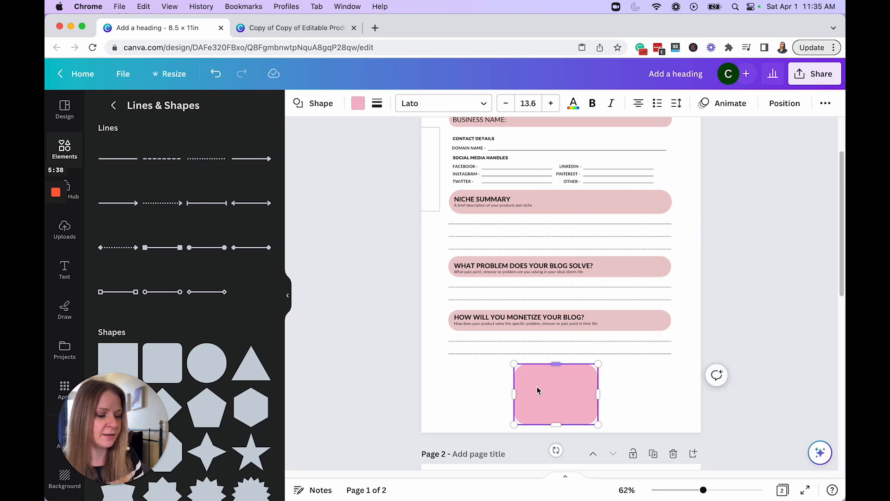
drag(513, 394, 469, 394)
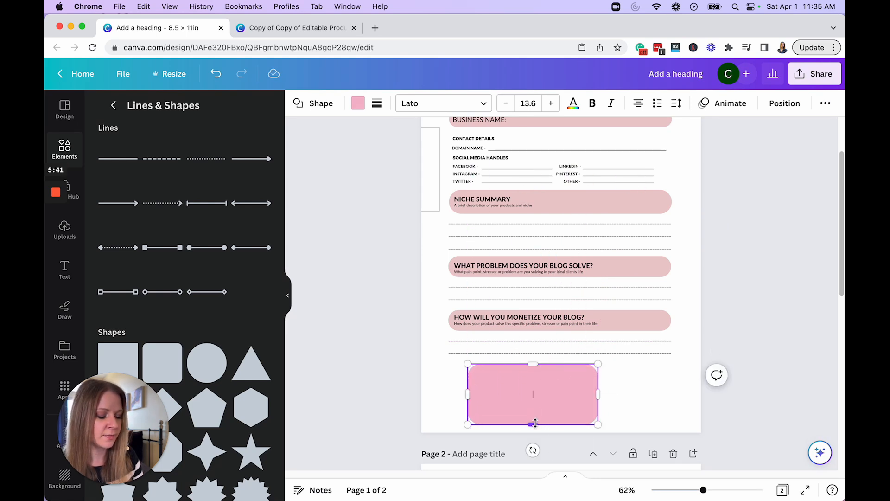
drag(532, 423, 532, 418)
drag(542, 380, 572, 377)
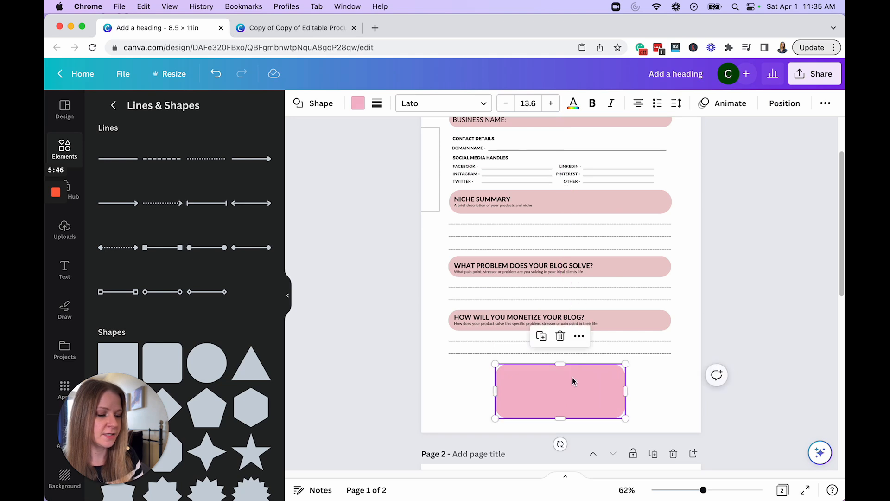
click(661, 394)
Step: Add a heading over the pink box at size 18 and replace it with the "CHATGPT PROMPT:" text about blog post ideas and monetizing the niche
click(64, 268)
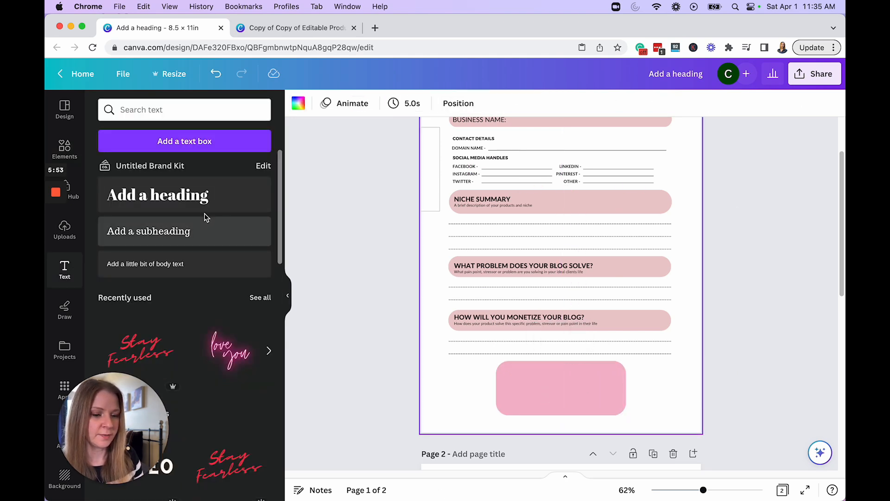
click(195, 197)
drag(566, 282, 563, 383)
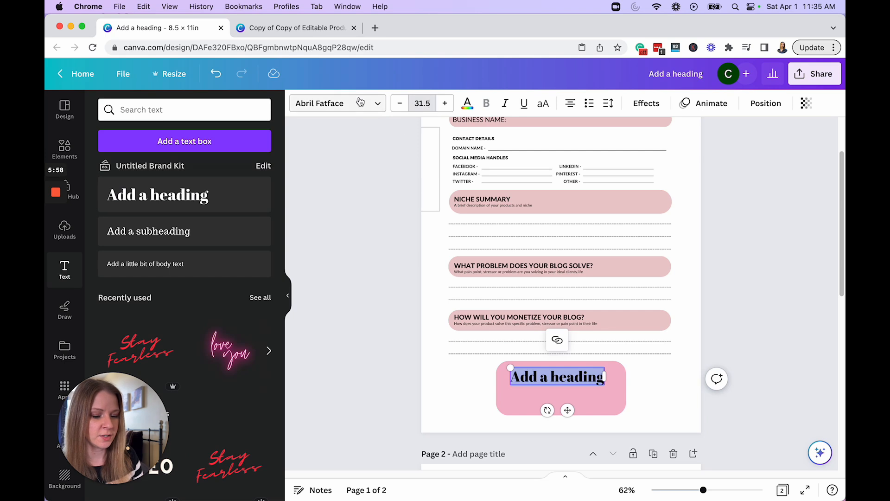
click(422, 103)
text(18)
key(Return)
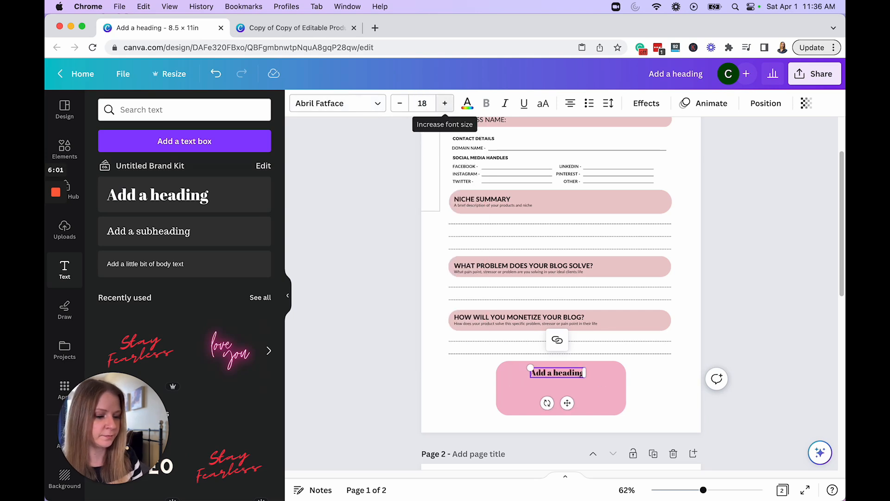
drag(583, 372, 530, 371)
text(CHATGPT PROMPT: Take on the role of a content marketing consultant. Provide me with some ideas of what kind of blog posts I can write to my target audience in the _____ niche and how I can monetize them.)
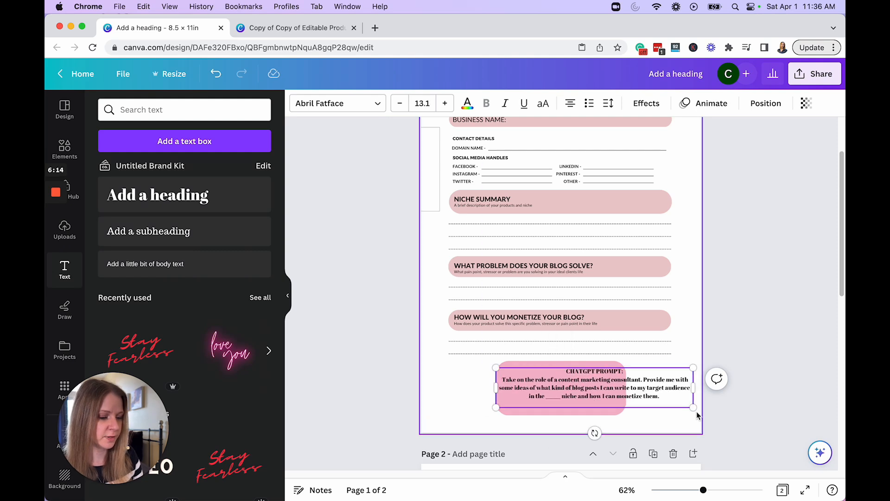
Step: Narrow the ChatGPT prompt text box to fit within the pink box and justify its text
drag(701, 377, 707, 378)
drag(448, 380, 497, 380)
drag(704, 381, 620, 382)
drag(562, 383, 566, 385)
click(570, 103)
click(571, 104)
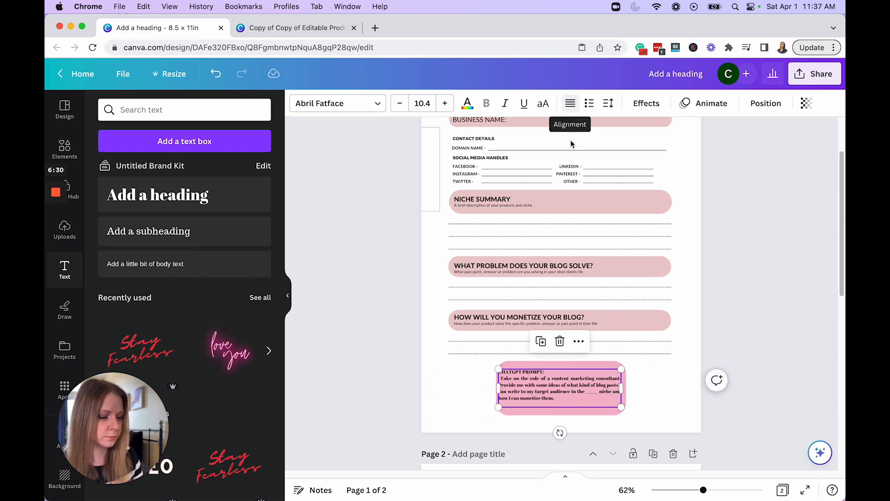
Step: Widen the pink box and the prompt text on both sides, and reduce the box's height to fit the prompt
click(603, 411)
drag(626, 388, 638, 389)
drag(496, 388, 483, 388)
drag(621, 386, 633, 386)
drag(557, 415, 556, 404)
drag(571, 385, 570, 384)
click(589, 418)
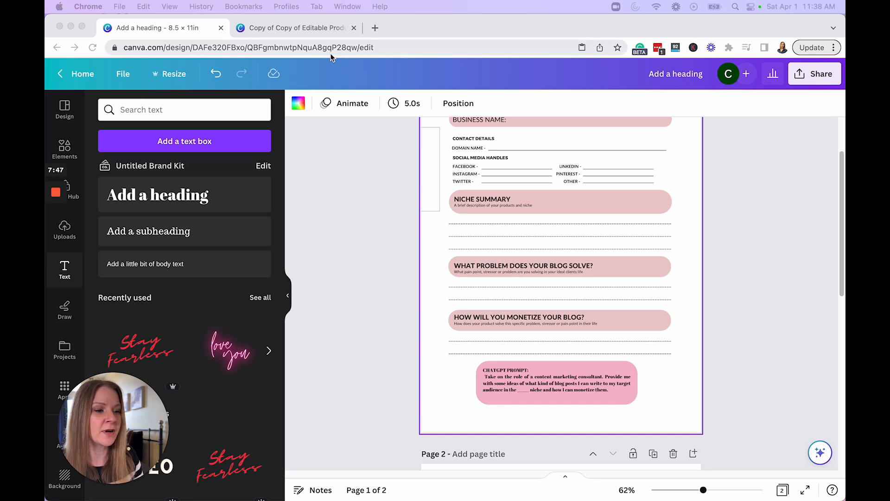
Step: Examine the cover pages of the product-based business planner template, and return to the blog planner design
click(297, 28)
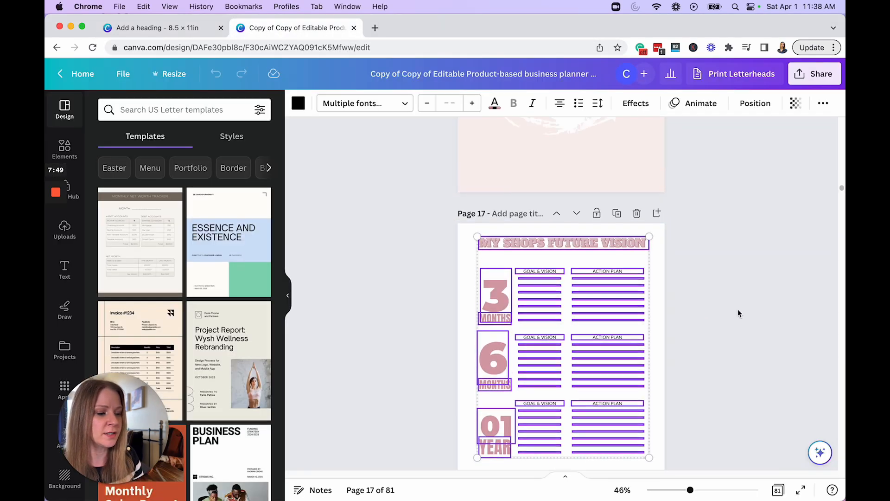
drag(842, 190, 839, 129)
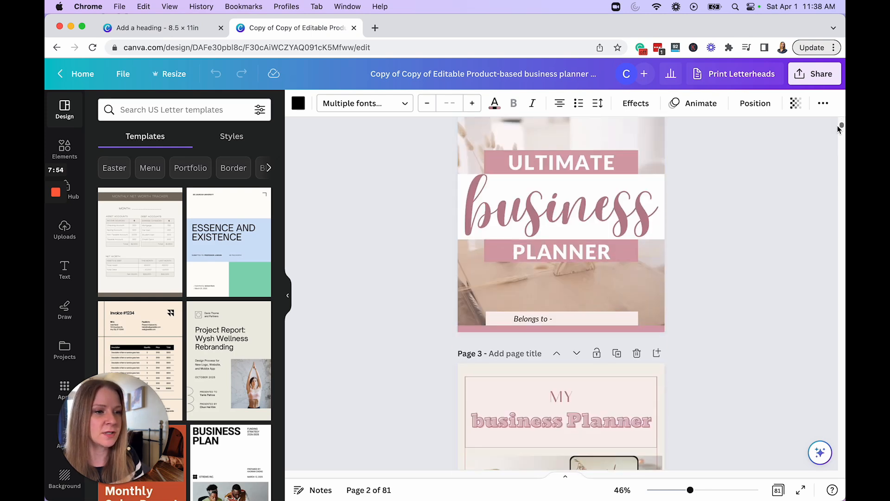
click(149, 20)
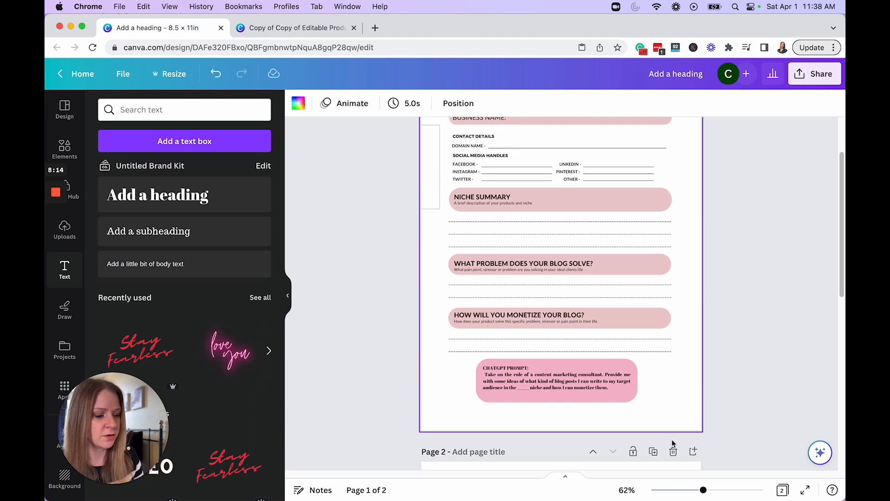
Step: Add a blank page and move it up to become the first page of the planner
scroll(646, 431, down, 10)
click(592, 443)
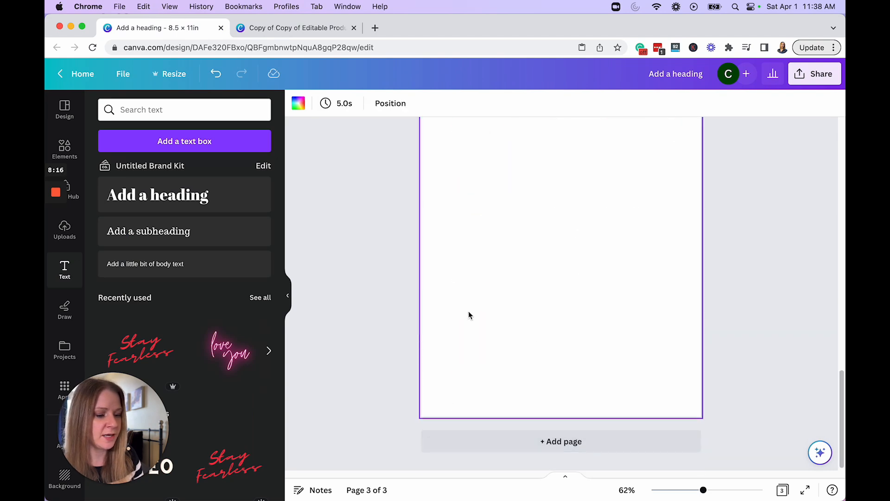
scroll(414, 296, up, 8)
scroll(412, 302, down, 1)
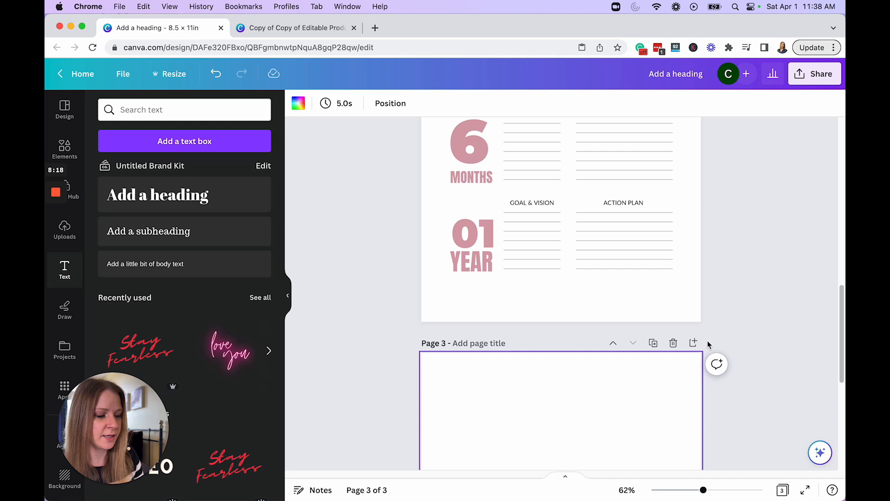
click(614, 344)
click(614, 343)
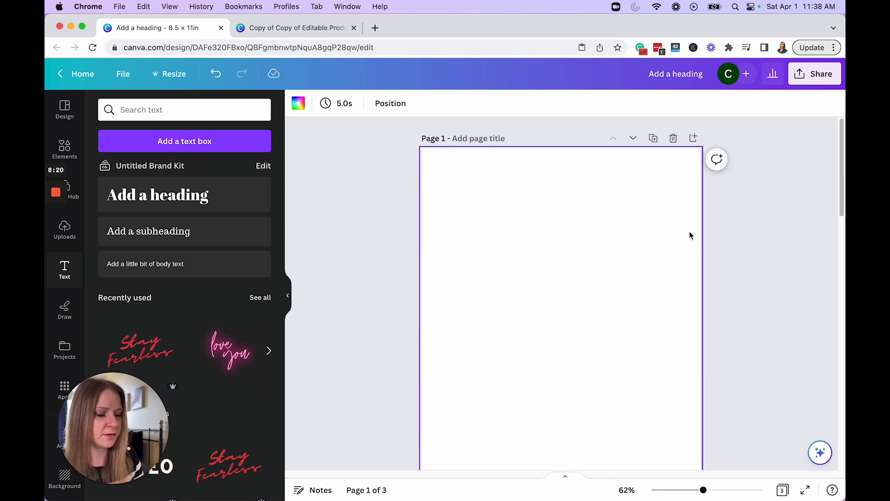
click(740, 222)
Step: Add a square to the blank first page, stretch it to about 5.3 × 3 in and duplicate it
click(65, 149)
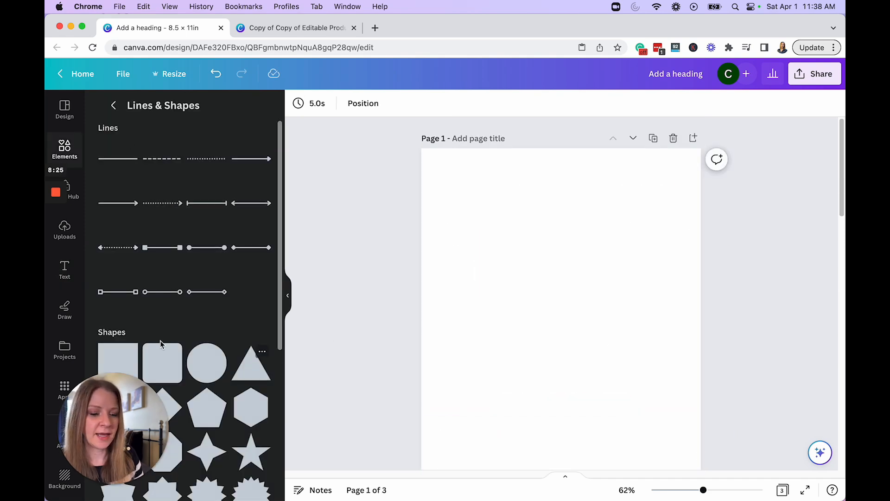
click(126, 350)
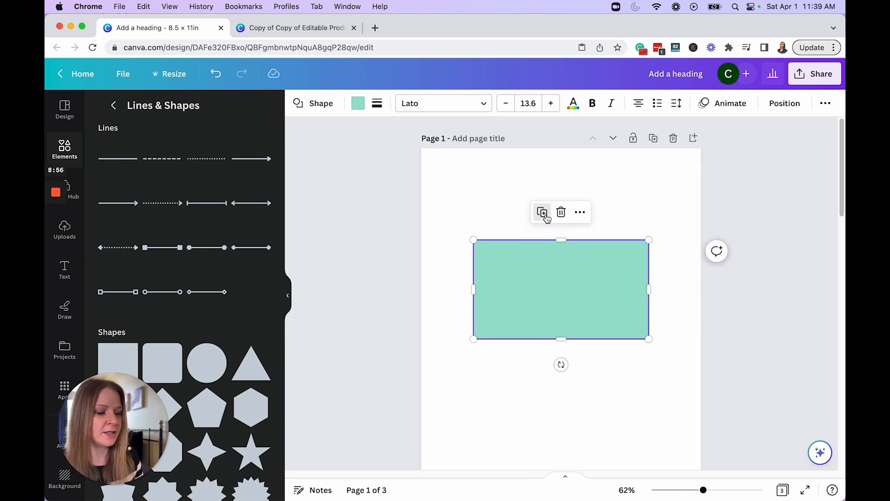
click(547, 216)
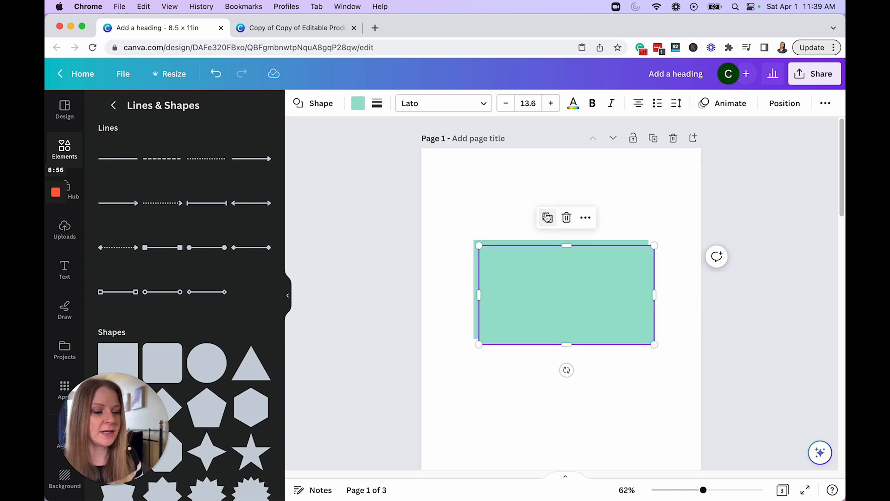
Step: Colour the duplicate rectangle black and send it backward behind the green one as a drop shadow
click(358, 105)
click(170, 171)
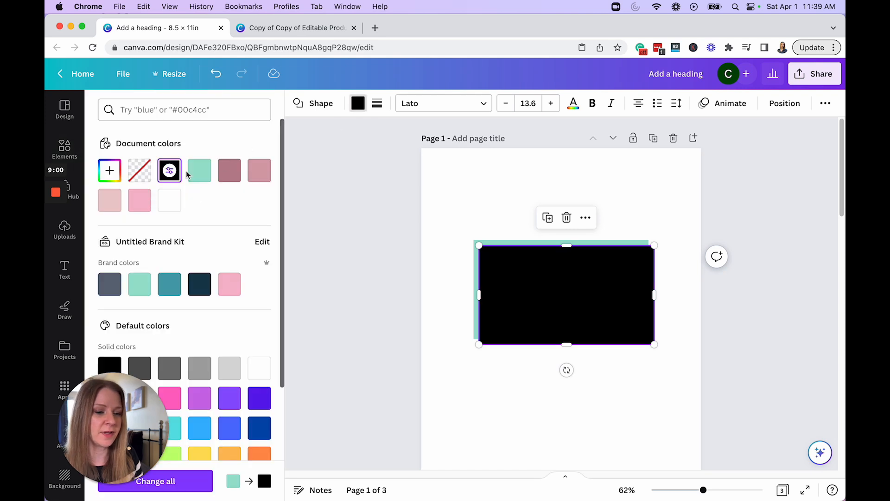
click(782, 104)
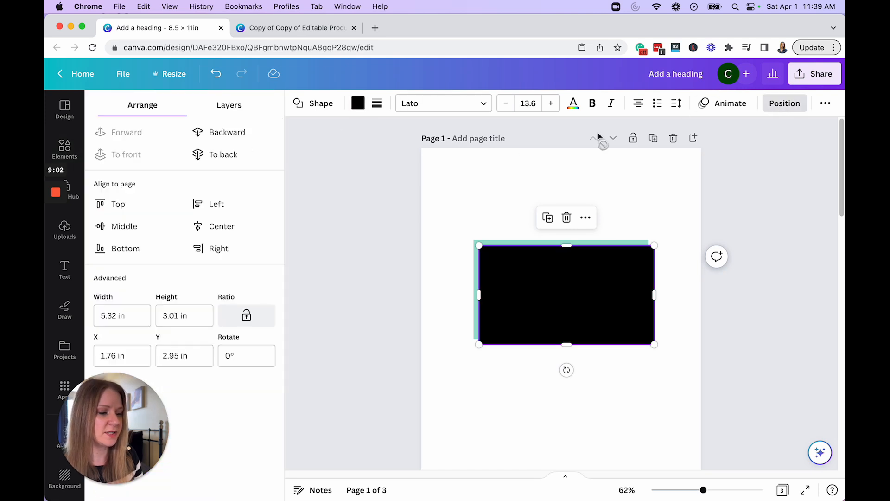
click(783, 105)
click(783, 106)
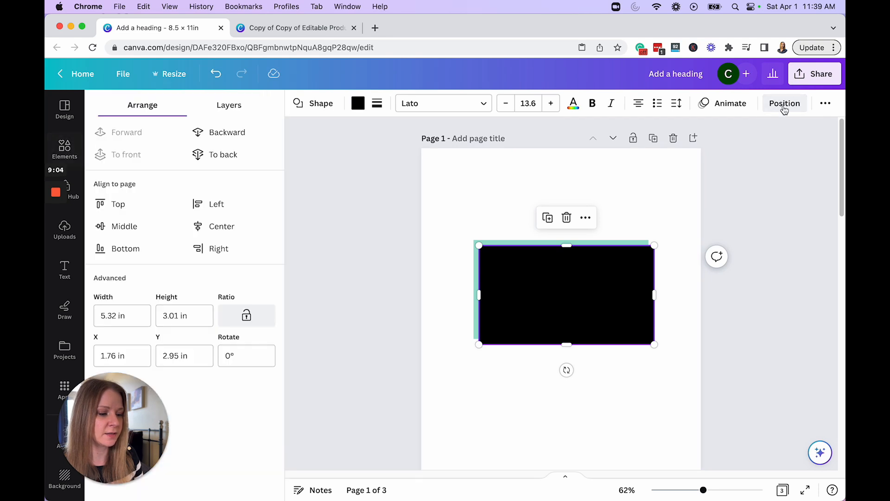
click(219, 132)
key(Escape)
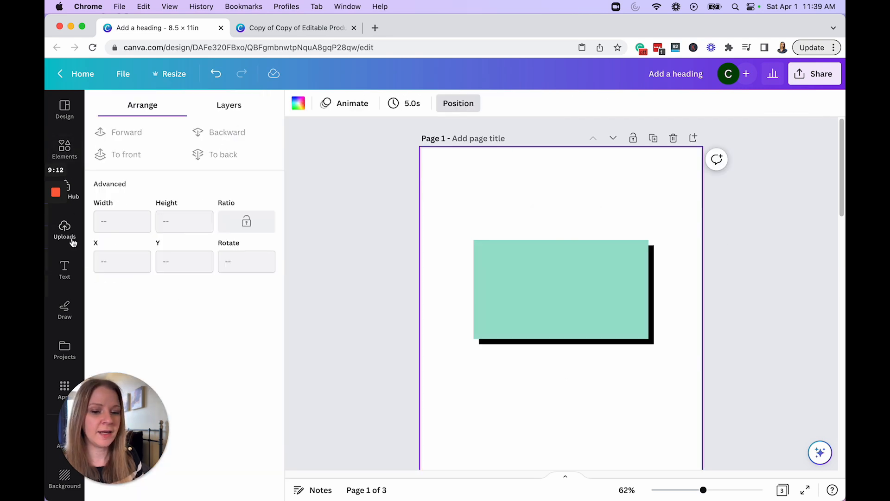
Step: Add two headings stacked one above the other on the green rectangle
click(70, 262)
click(158, 195)
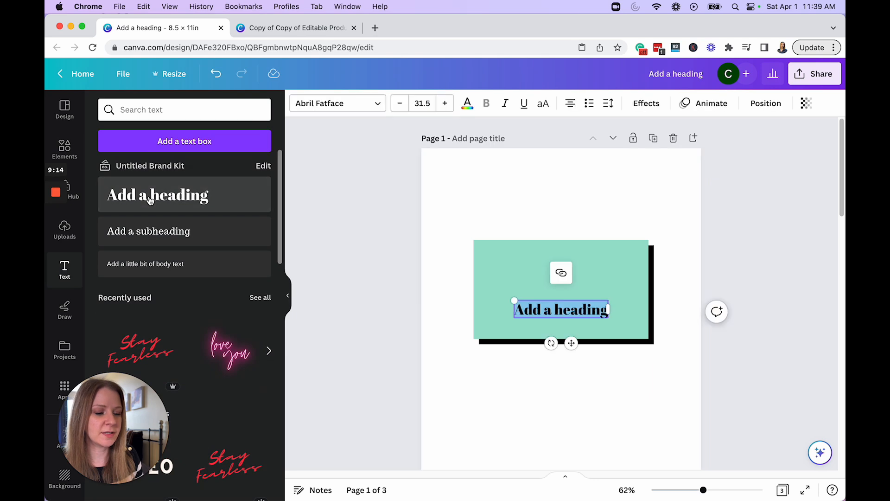
click(614, 289)
drag(595, 309, 596, 266)
click(203, 210)
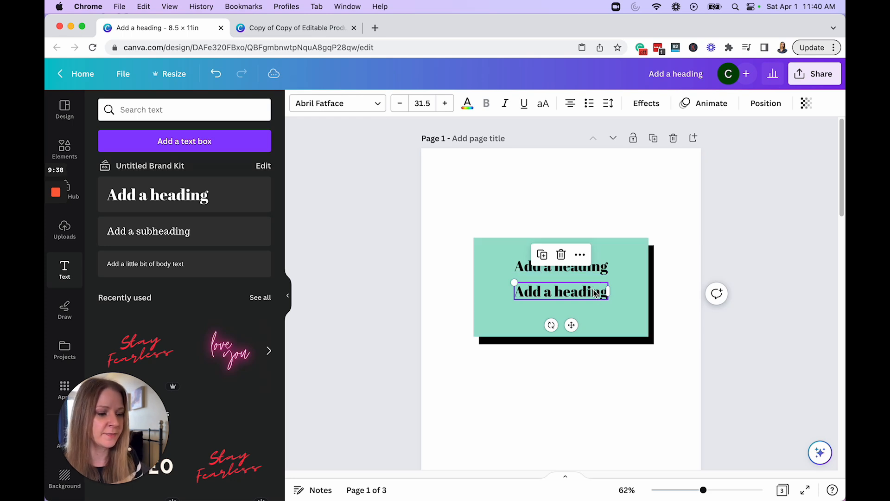
Step: Change the upper heading's font to Aileron Thin
click(598, 273)
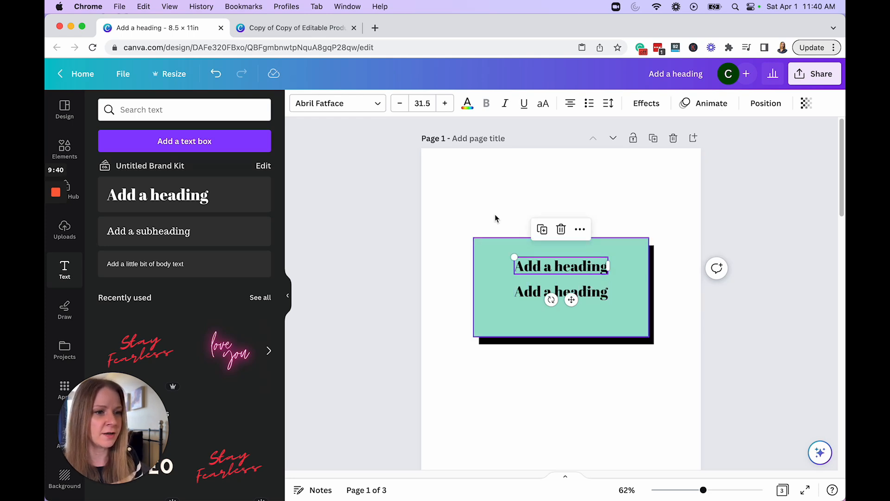
click(340, 105)
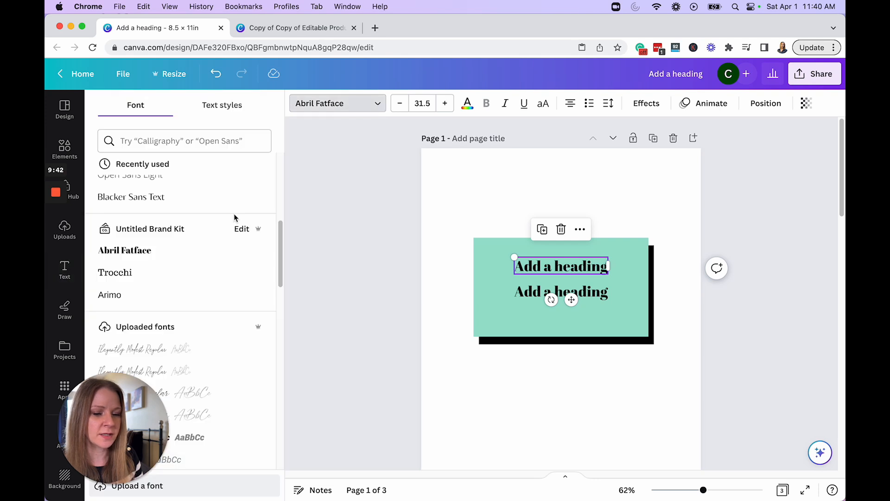
scroll(236, 218, up, 5)
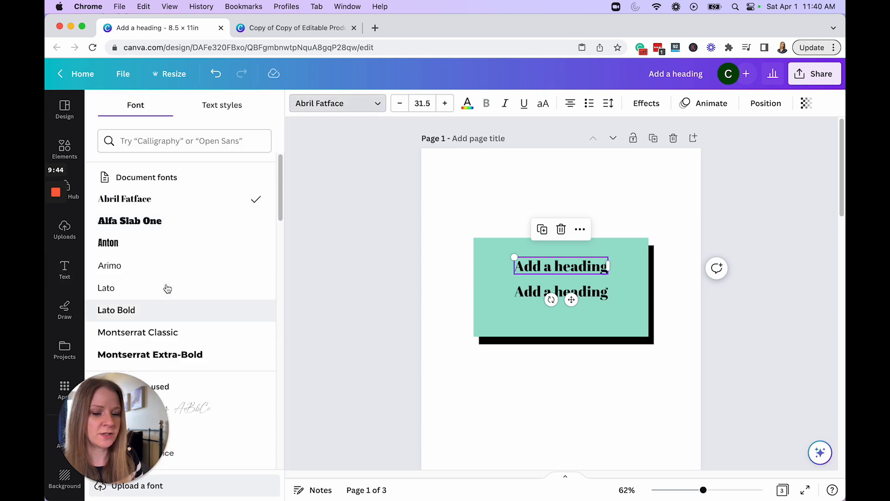
click(177, 142)
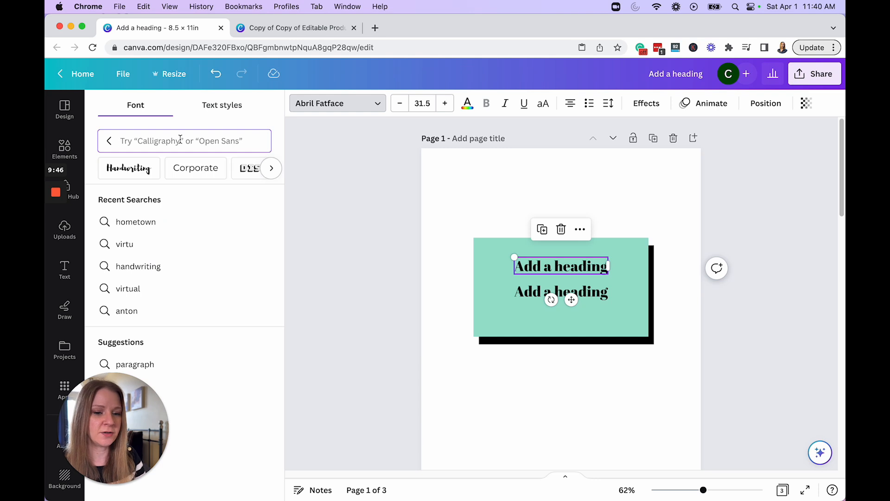
text(ail)
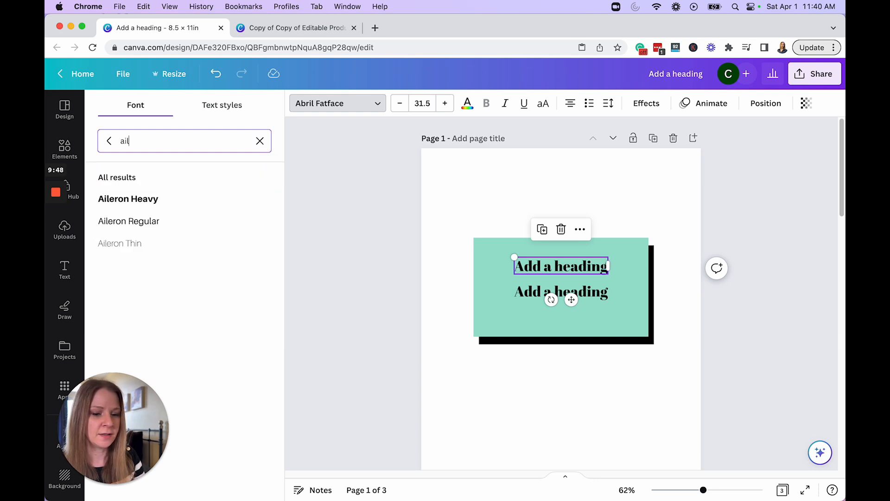
click(153, 245)
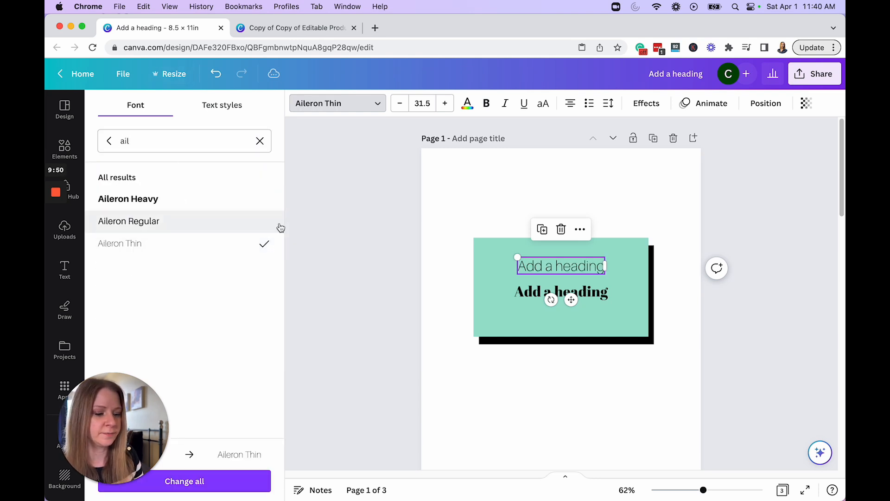
Step: Set the lower heading's font to Hometown, reword the headings as "Blogging" and "Growth Planner", and enlarge both
click(590, 295)
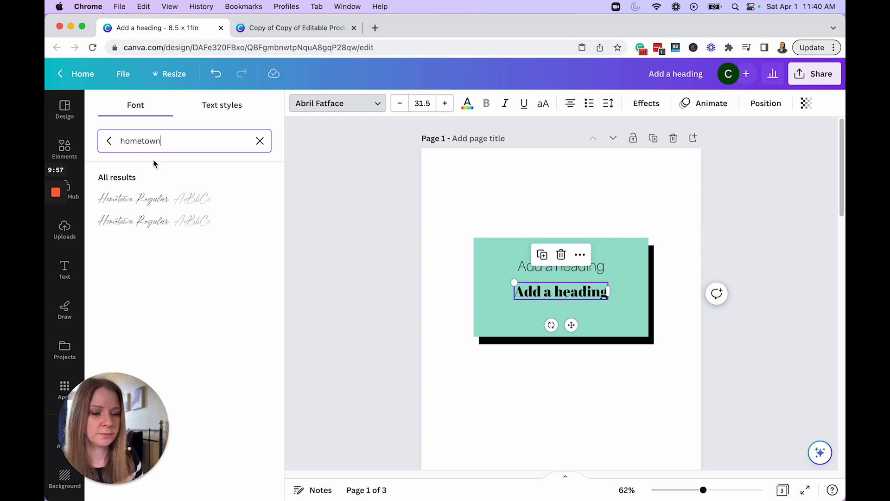
click(153, 197)
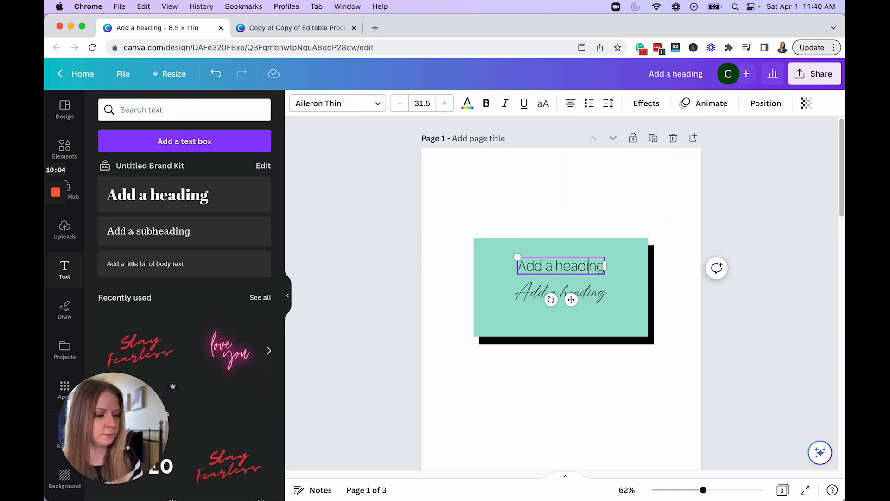
text(Blogging)
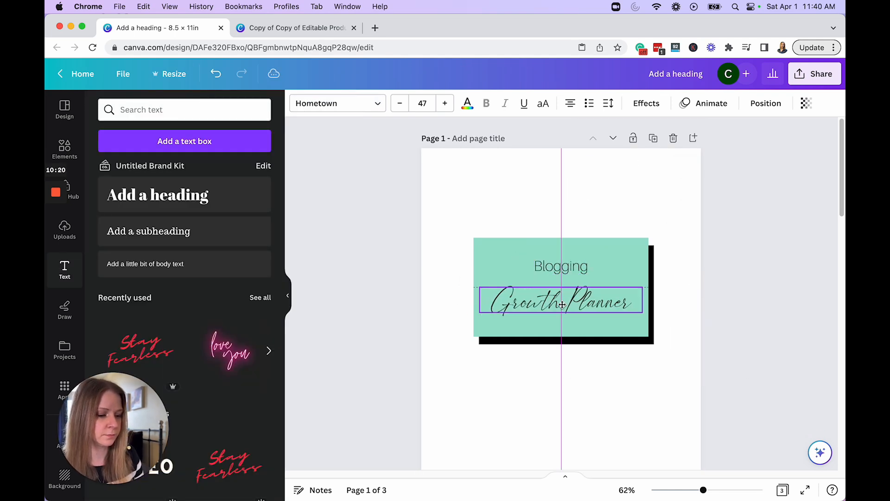
click(564, 217)
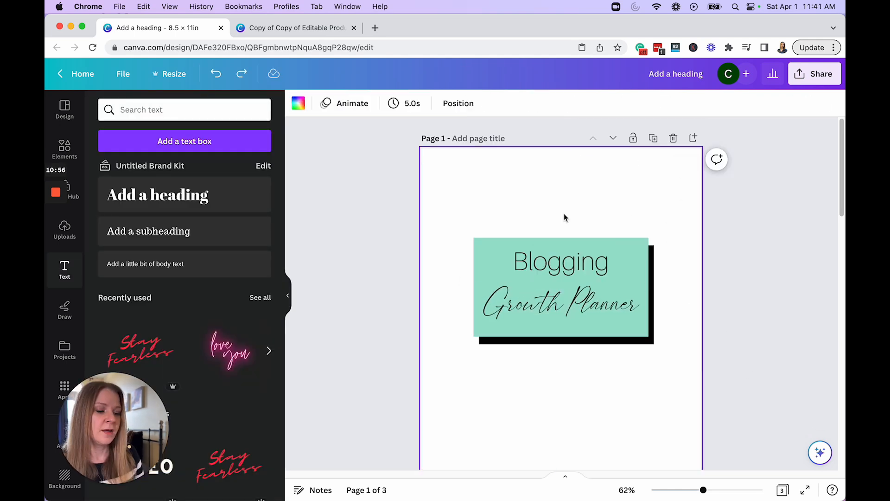
Step: Recolour the "Blogging" and "Growth Planner" headings on the cover white
click(566, 258)
click(467, 111)
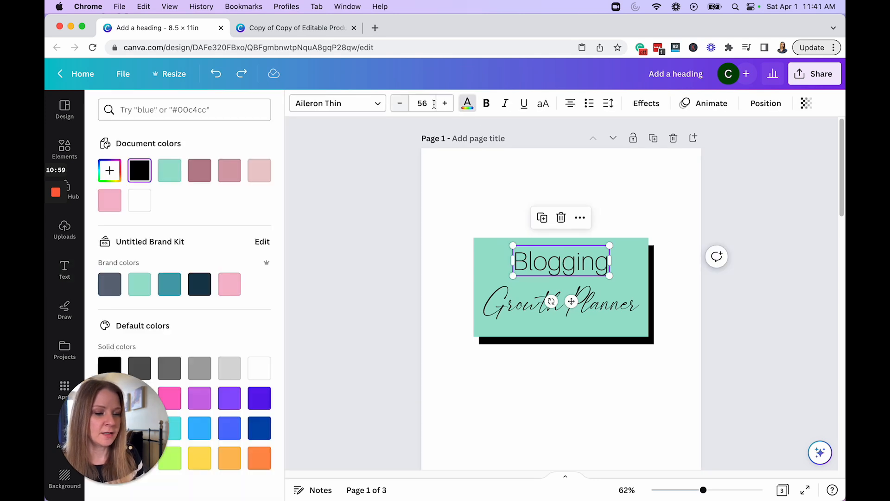
click(142, 199)
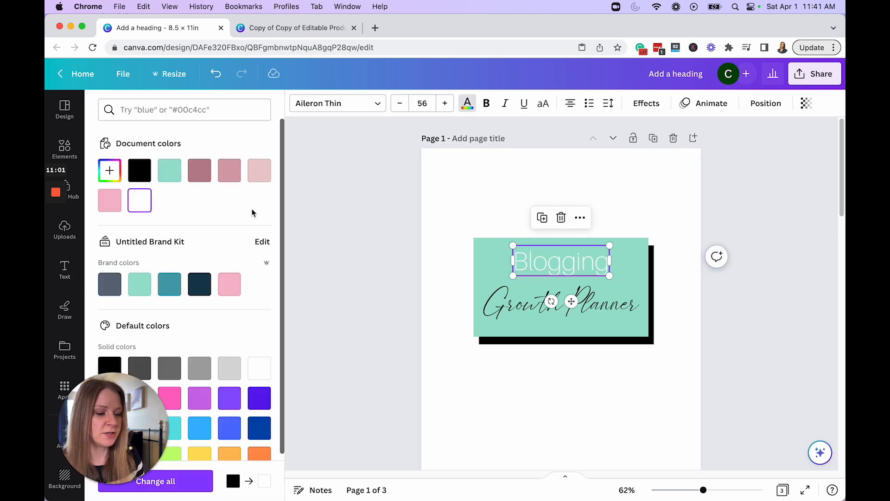
click(588, 302)
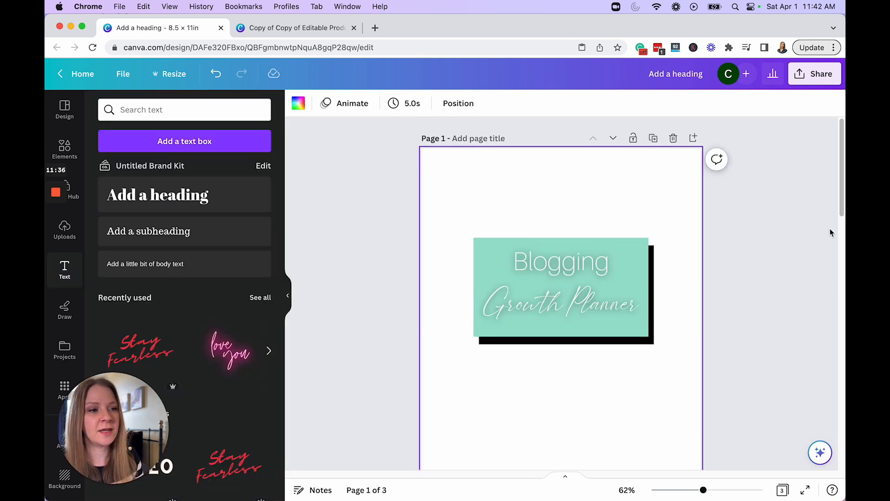
Step: Add the uploaded laptop image to the cover, shrink it to about half size and place it centred below the title rectangle
click(65, 229)
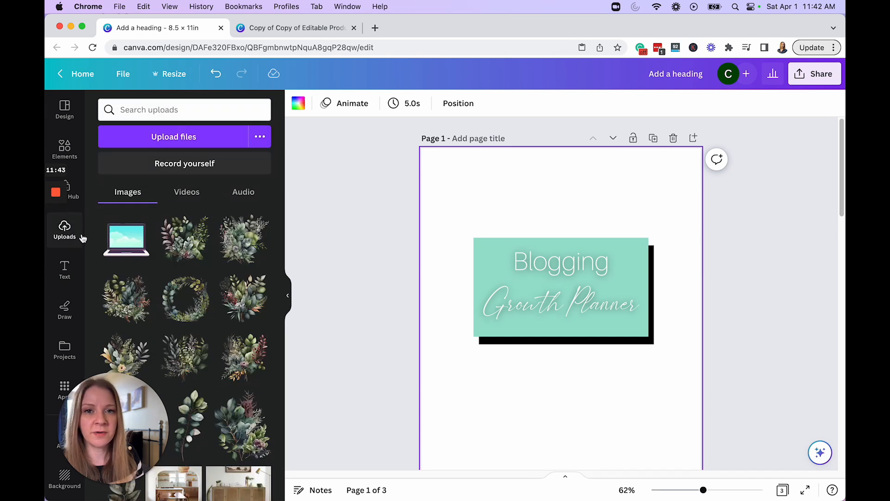
click(124, 244)
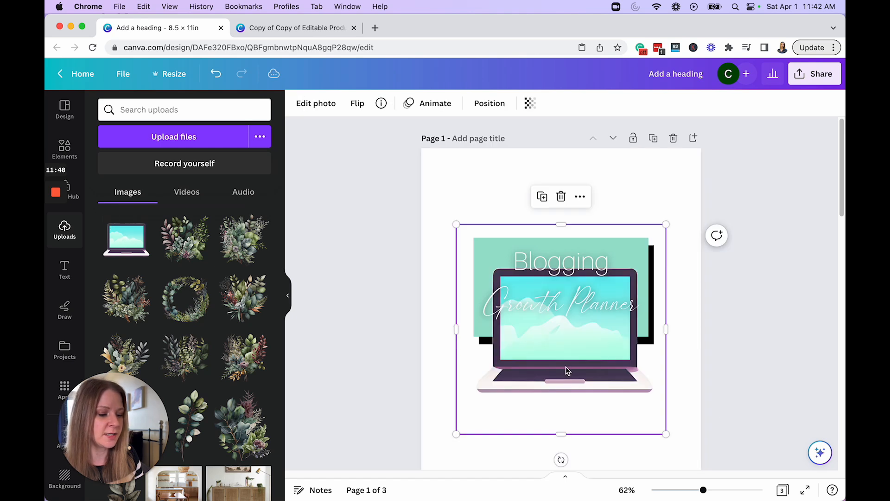
scroll(713, 374, down, 1)
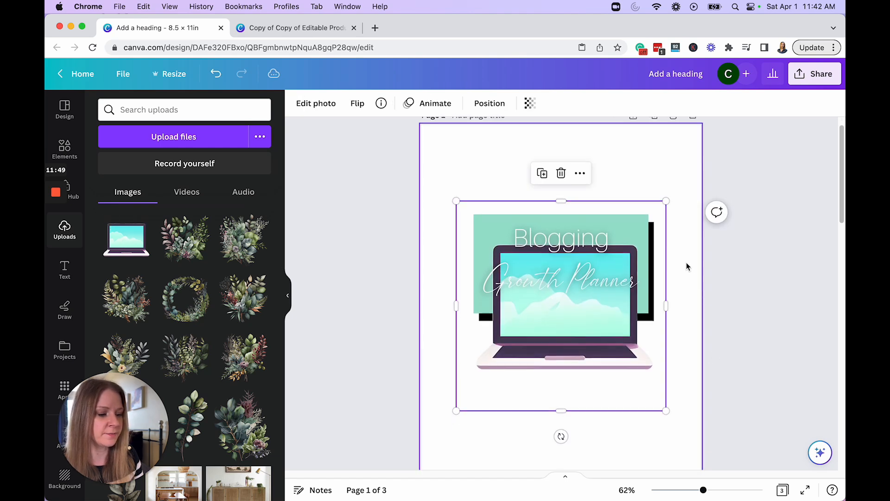
drag(666, 201, 561, 306)
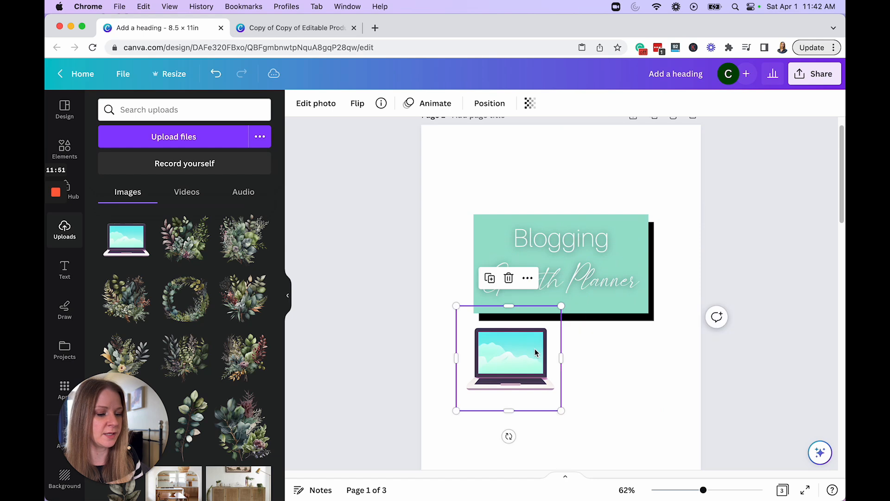
drag(536, 352, 581, 384)
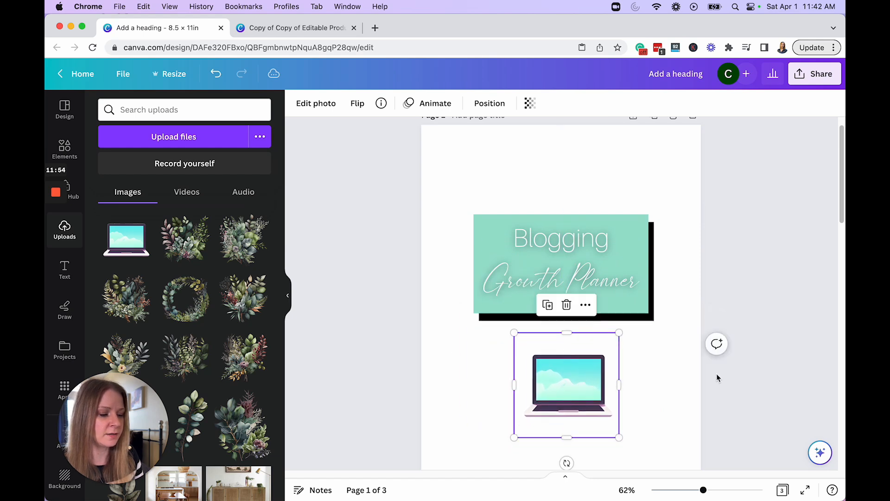
Step: Adjust the laptop image by shifting its tint toward green and lowering its brightness, highlights and saturation
click(331, 105)
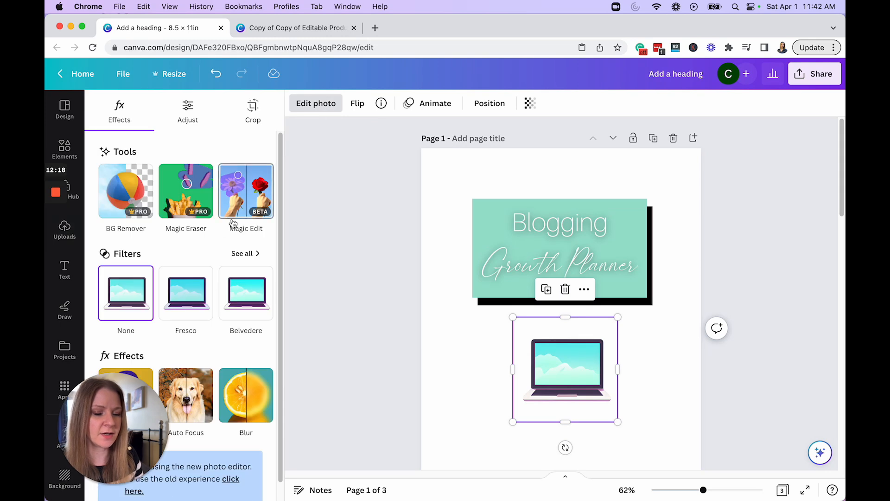
click(207, 116)
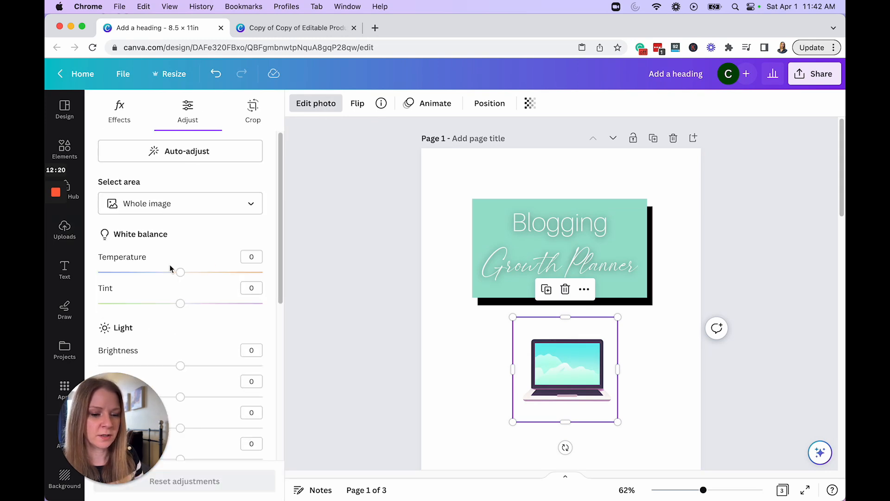
drag(180, 303, 149, 303)
scroll(167, 296, down, 3)
drag(181, 260, 171, 260)
drag(180, 289, 180, 289)
drag(180, 319, 169, 319)
scroll(176, 320, down, 4)
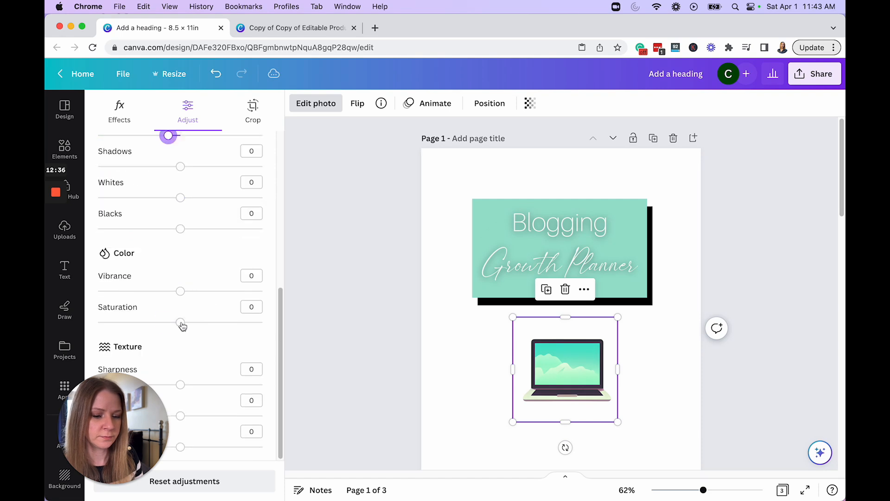
drag(180, 323, 151, 322)
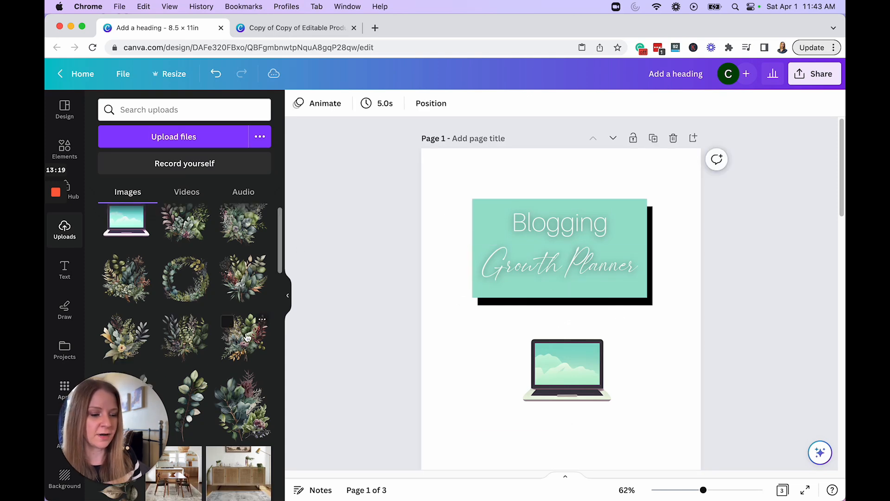
Step: Add an uploaded floral bouquet image, shrink it and place it over the laptop's screen
click(247, 337)
drag(665, 226, 548, 342)
drag(512, 414, 588, 366)
click(659, 376)
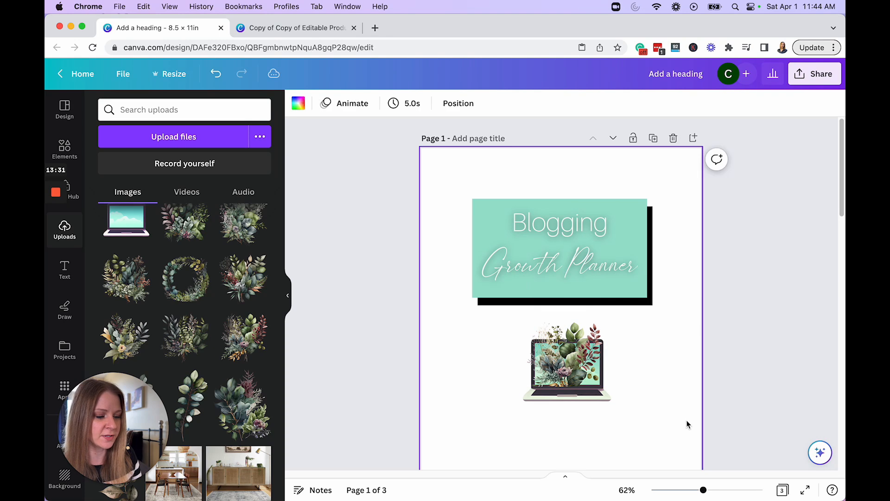
Step: Add the uploaded leaf wreath image, enlarge it to about 7.35 in square and centre it around the title and laptop
click(183, 287)
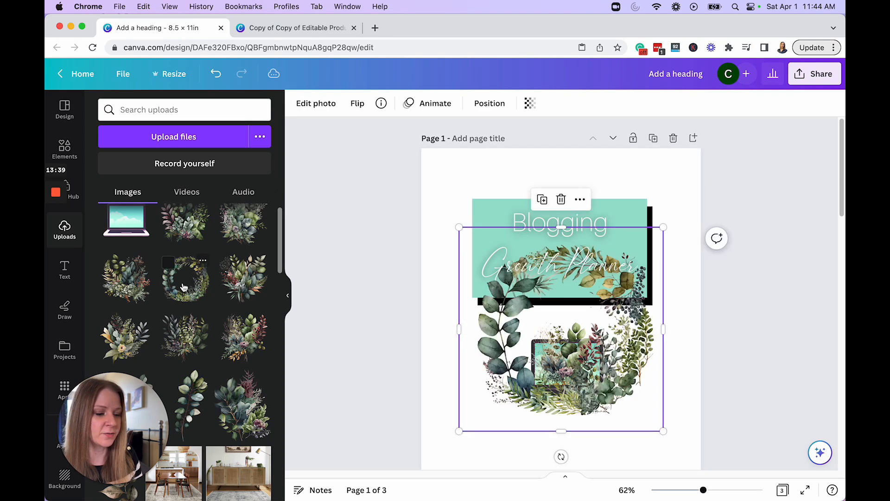
drag(460, 226, 421, 189)
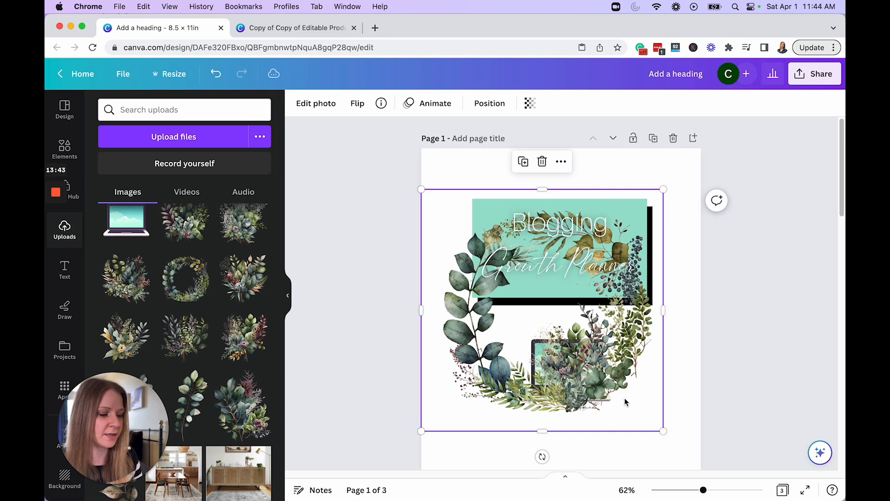
drag(624, 401, 638, 369)
Step: Send the wreath backward behind the laptop and title rectangles, and recolour the front rectangle olive green from the photo colours
click(490, 102)
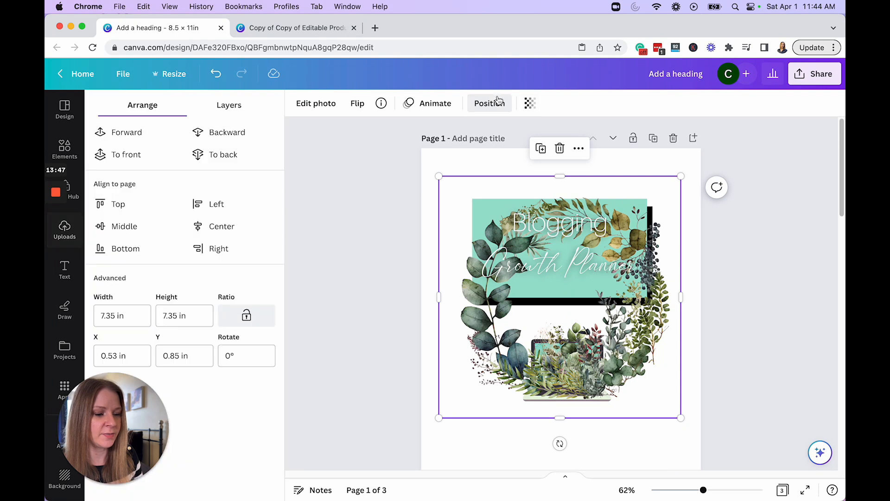
click(234, 138)
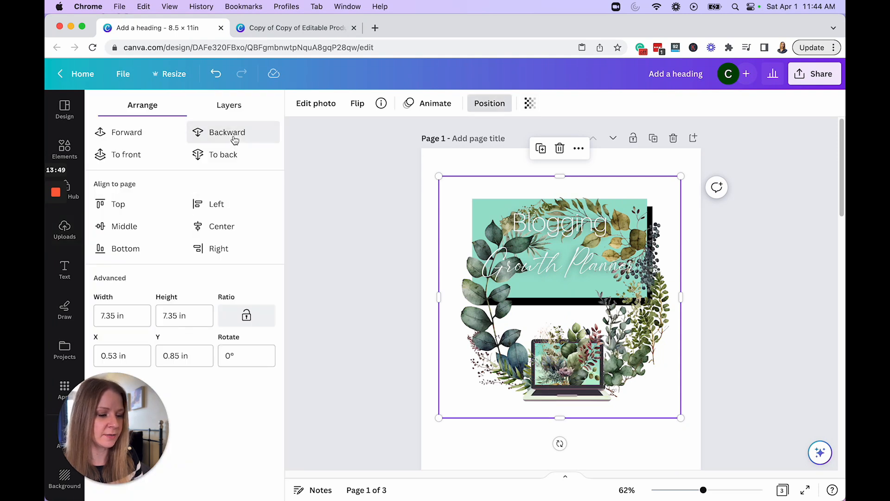
click(235, 139)
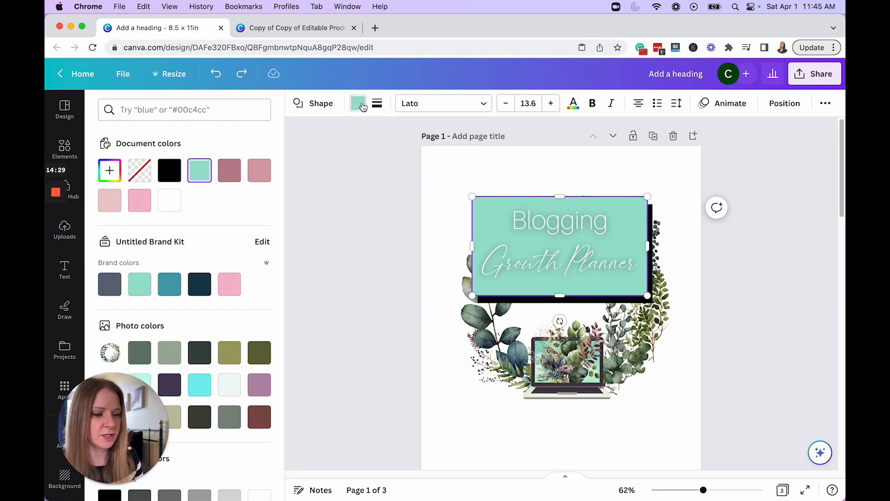
click(231, 355)
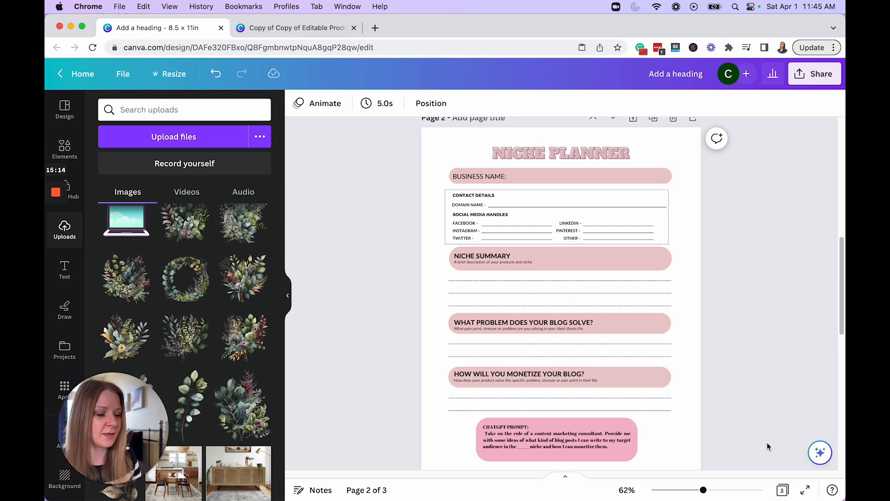
Step: Change the font of all text below the title on the Niche Planner page to Aileron Thin
drag(767, 442, 395, 165)
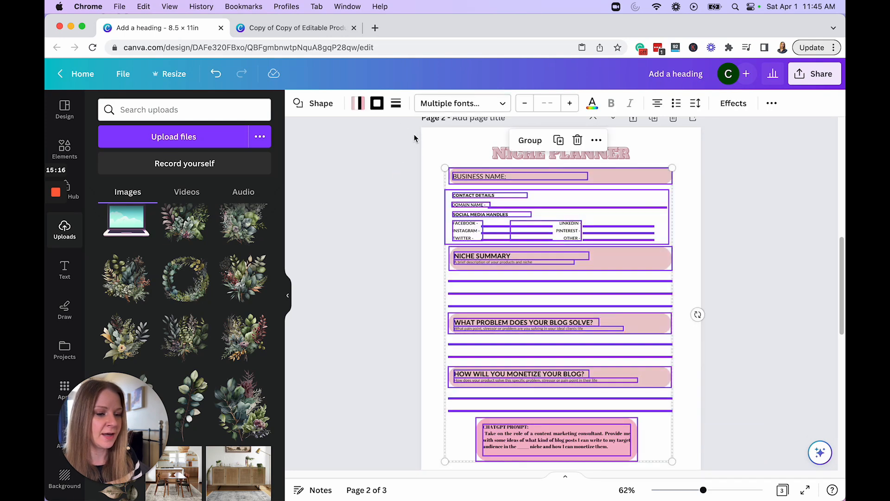
click(473, 104)
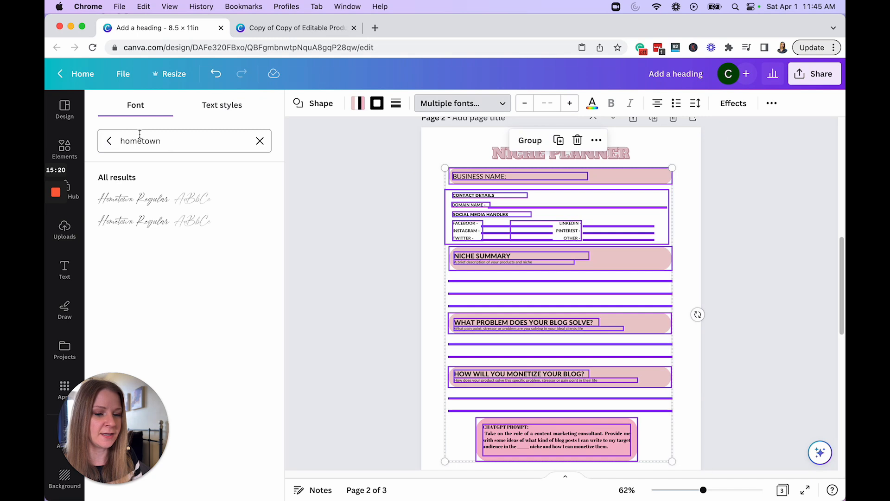
click(110, 142)
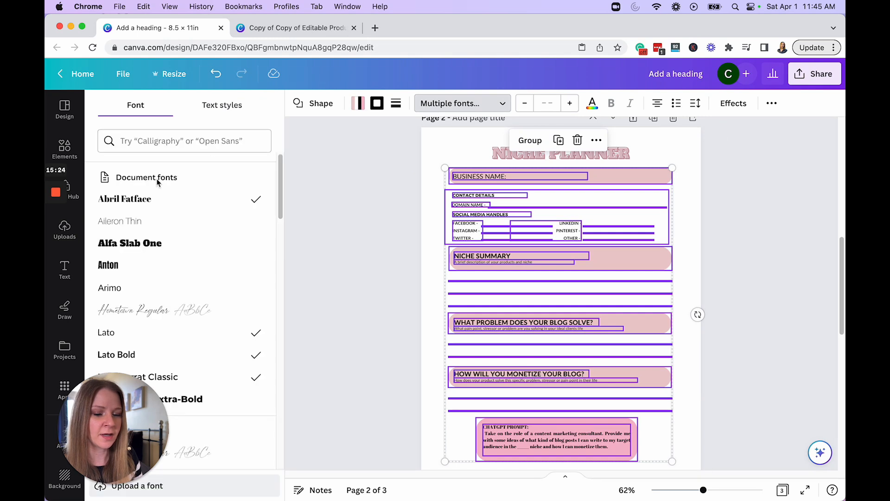
click(142, 222)
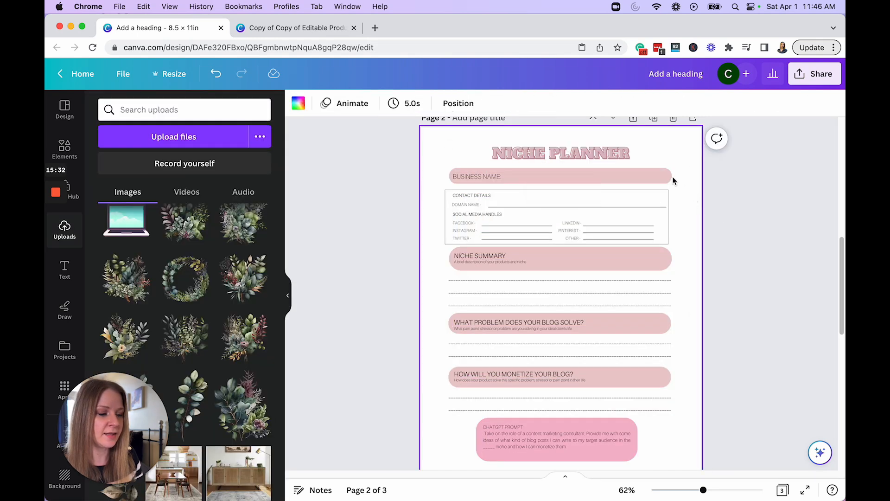
Step: Set the page 2 title in Hometown, turn off its all-caps formatting and capitalise it as "Niche Planner"
click(618, 152)
click(337, 103)
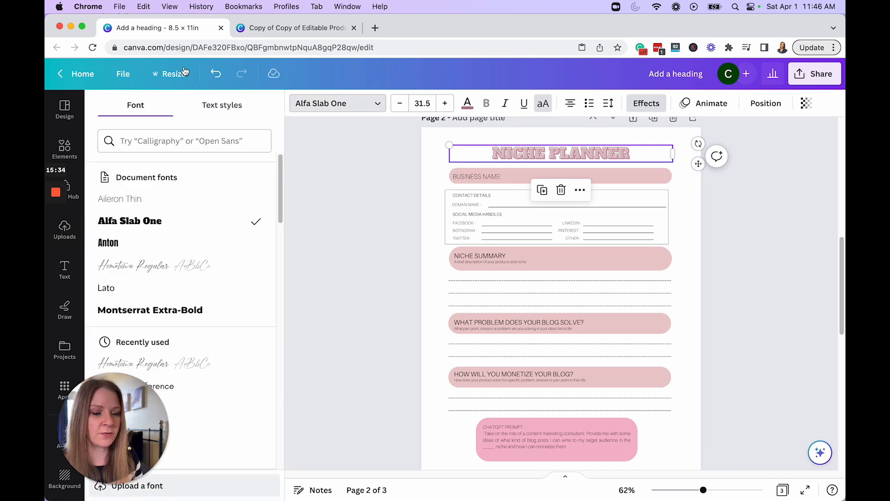
click(153, 265)
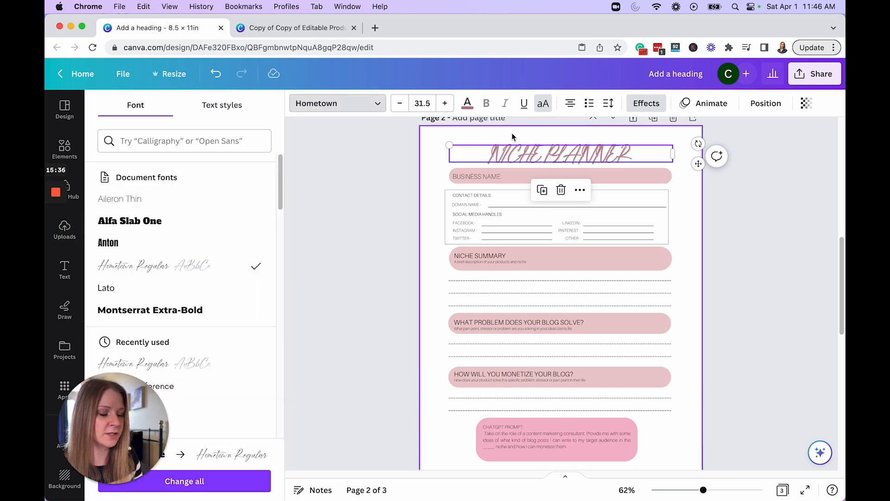
click(543, 105)
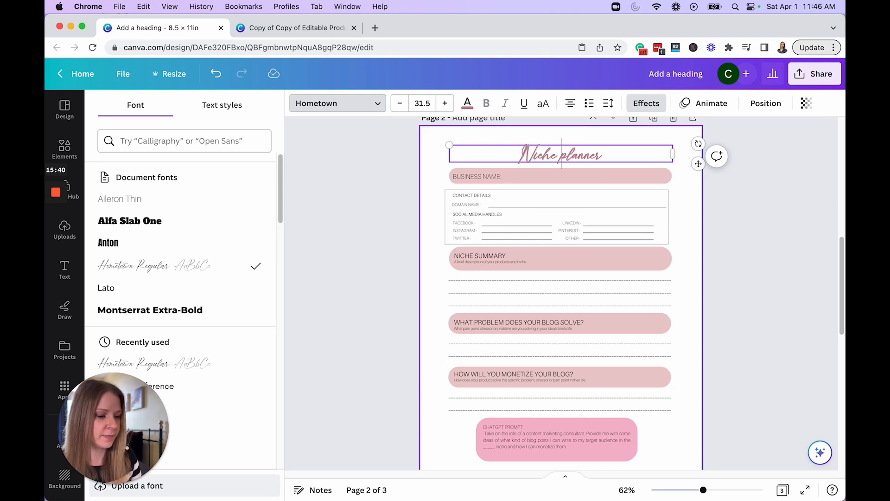
key(BackSpace)
text(P)
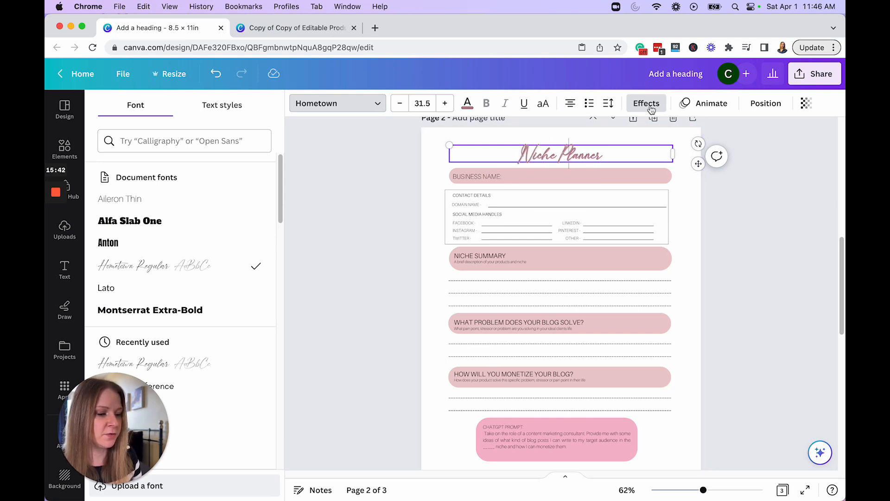
Step: Remove the text effect from the "Niche Planner" title and set its font size to 40
click(647, 104)
click(125, 161)
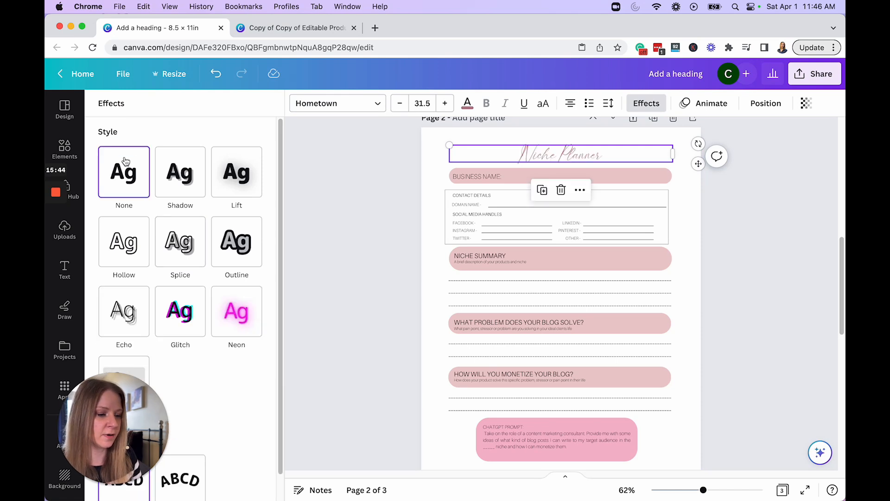
click(426, 103)
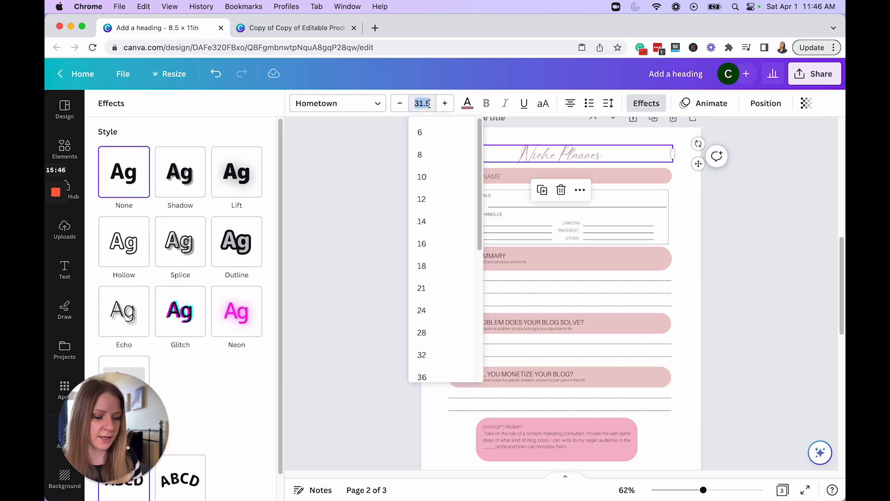
text(40)
key(Return)
Step: Add an uploaded leafy floral image to the Niche Planner page and place it in the page's bottom-left corner
click(64, 230)
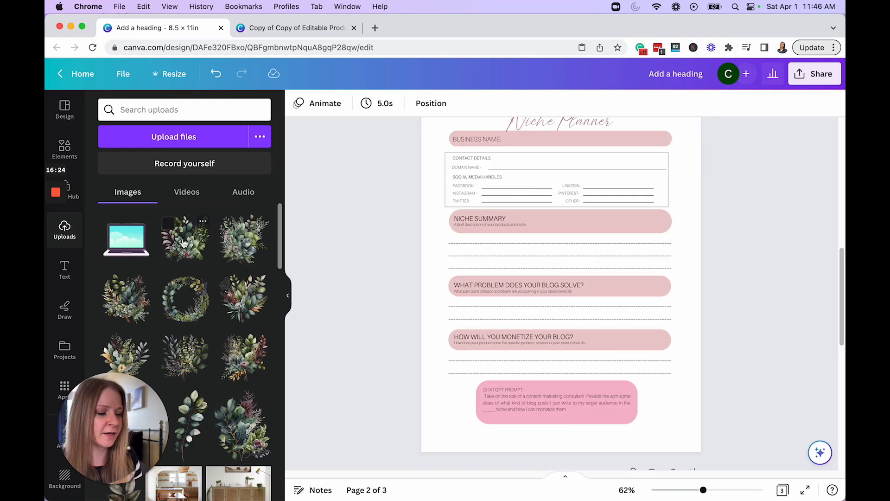
click(183, 243)
drag(597, 240, 507, 355)
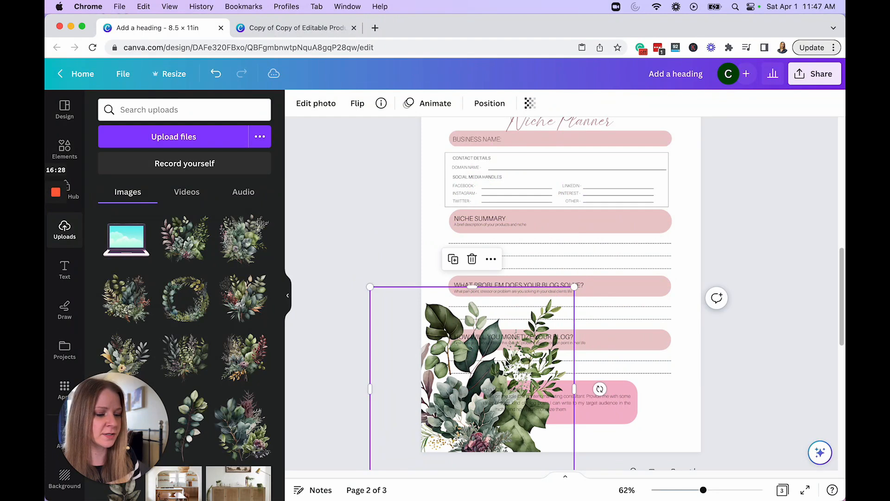
Step: Rotate the corner floral image to about 51°, send it to the back and reduce its transparency value to about 14
scroll(533, 361, down, 2)
click(606, 354)
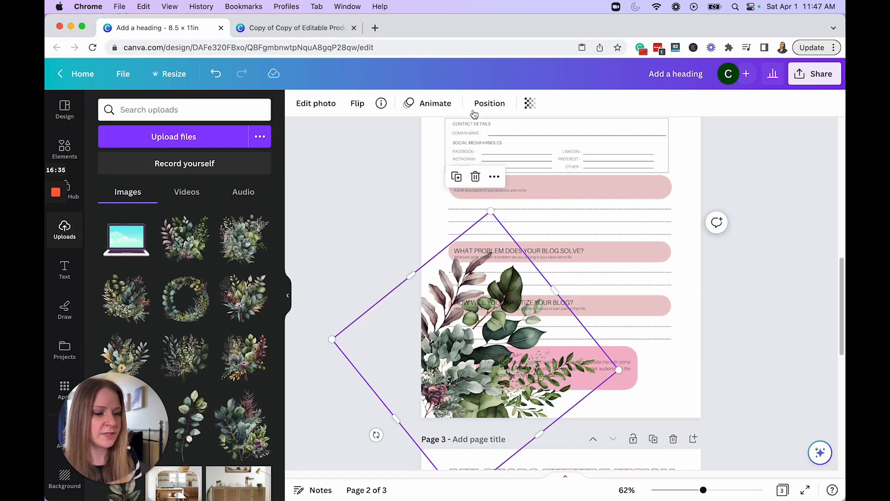
click(486, 105)
click(226, 155)
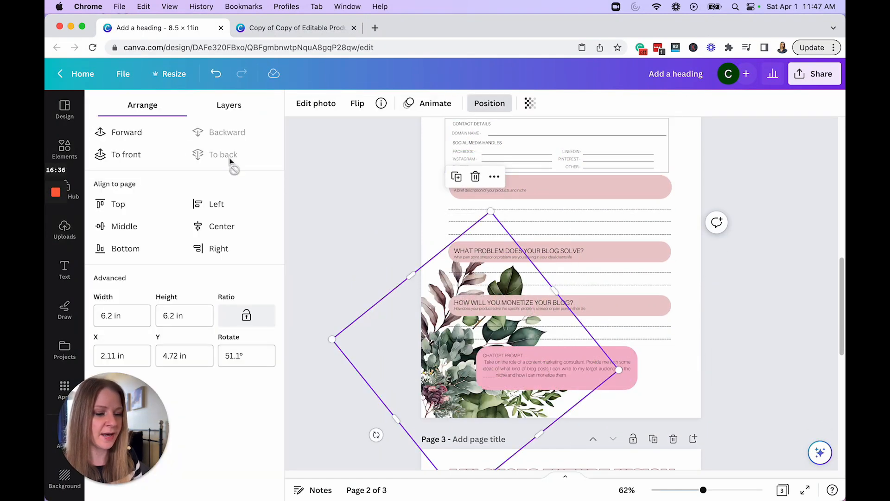
click(531, 106)
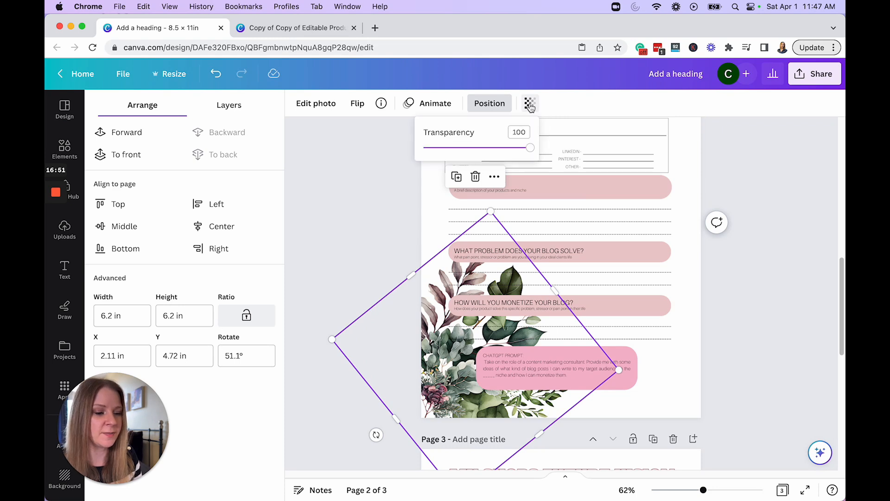
drag(533, 151, 440, 153)
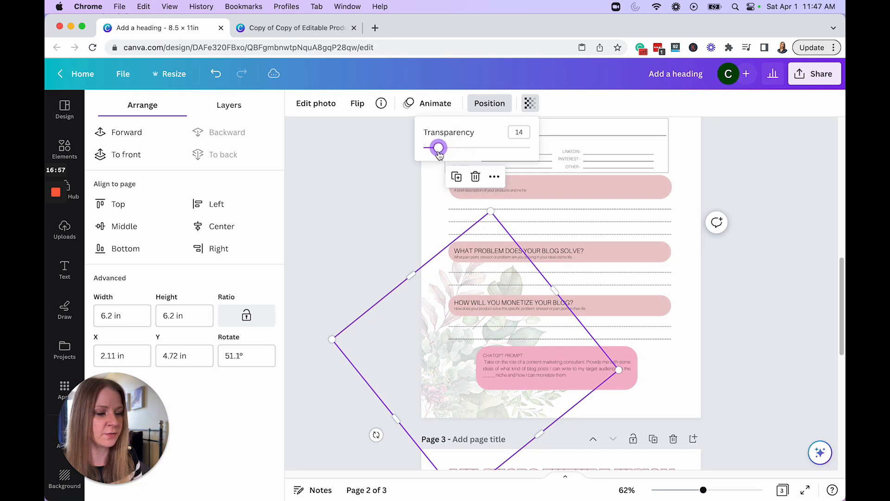
Step: Lower the transparency value of the corner floral image on the Niche Planner page a little further
drag(439, 154, 437, 154)
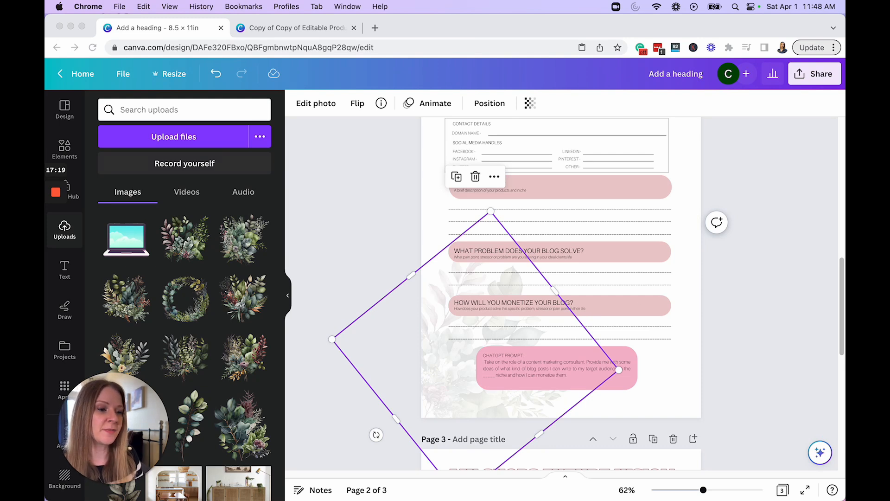
Step: Recolour the "Niche Planner" title with the near-black green from the floral image's photo colours
scroll(713, 201, up, 3)
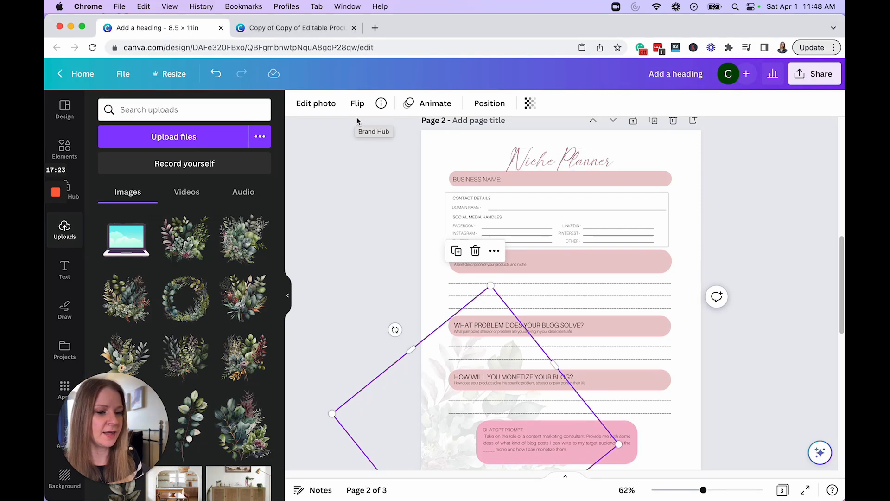
click(561, 171)
click(467, 104)
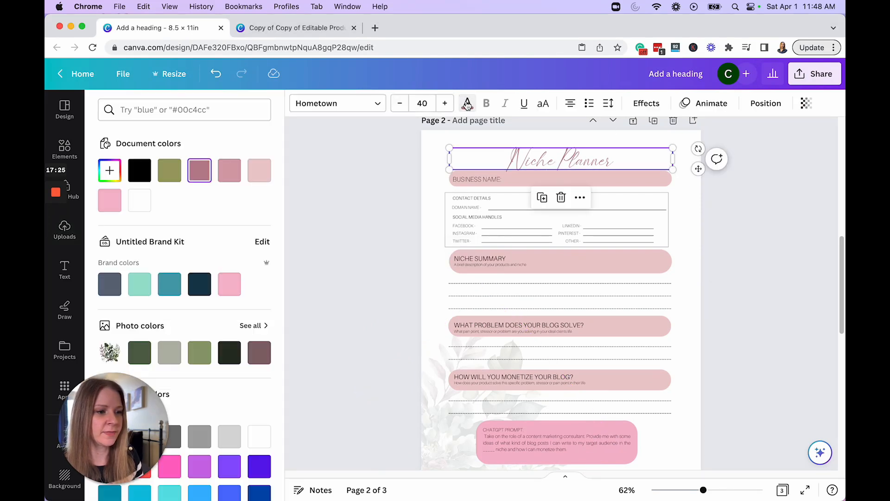
scroll(194, 213, down, 2)
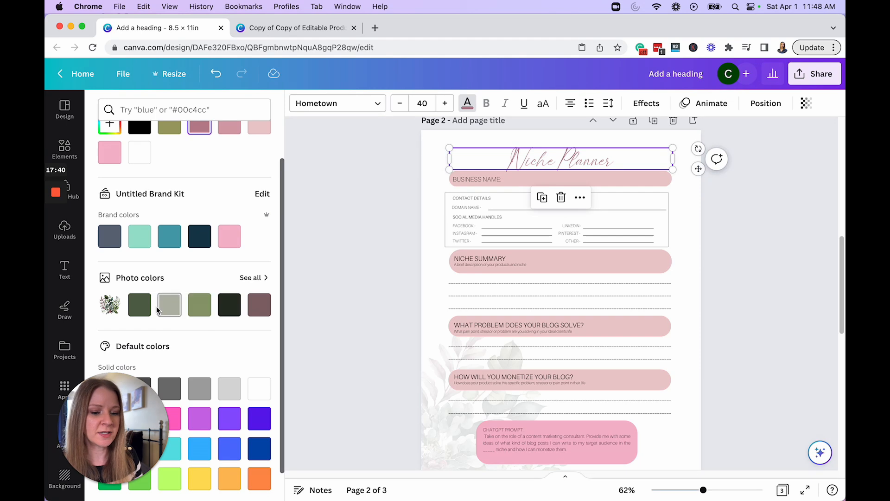
click(228, 307)
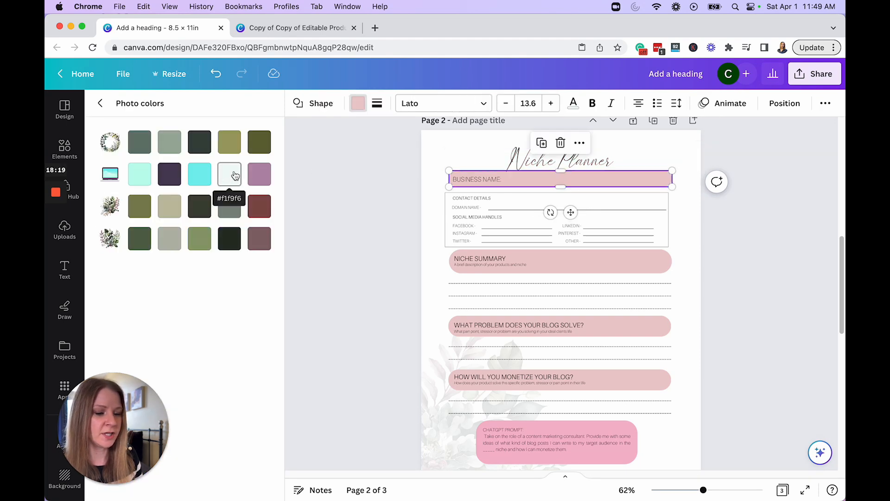
Step: Fill the Business Name bar with the palest mint from the laptop image's photo colours and apply that colour change across all pages
click(235, 175)
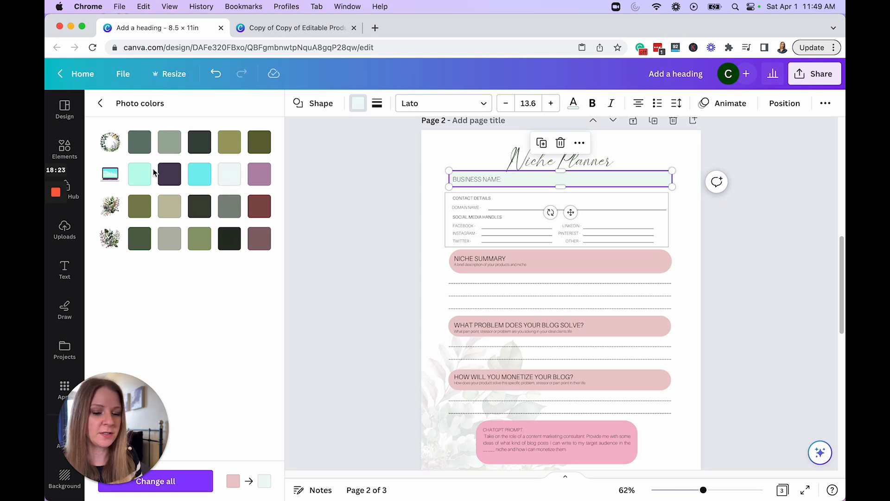
drag(140, 443, 140, 419)
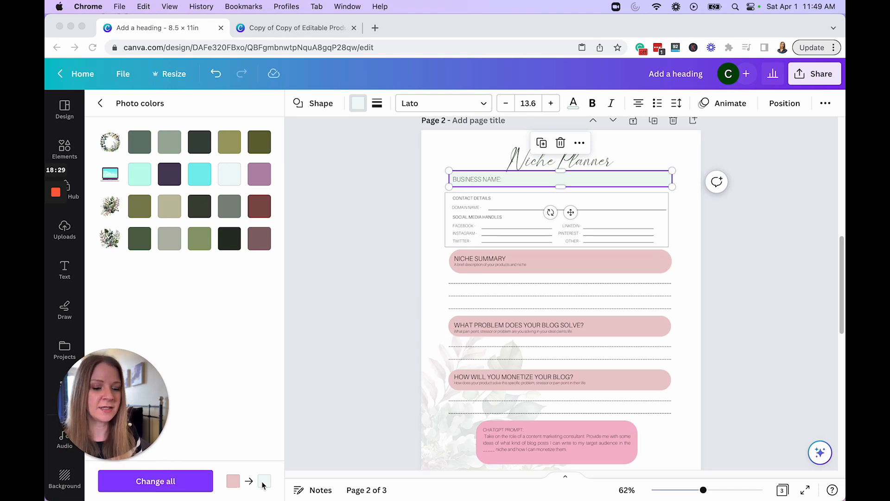
click(170, 484)
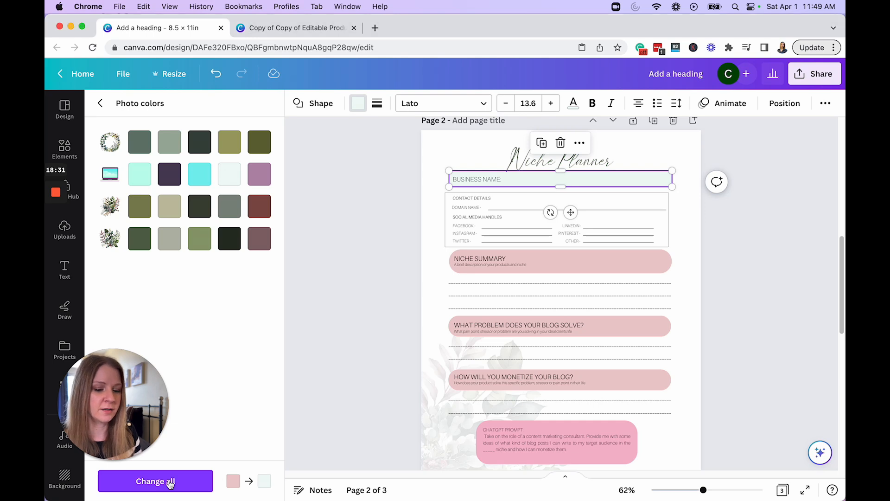
click(170, 483)
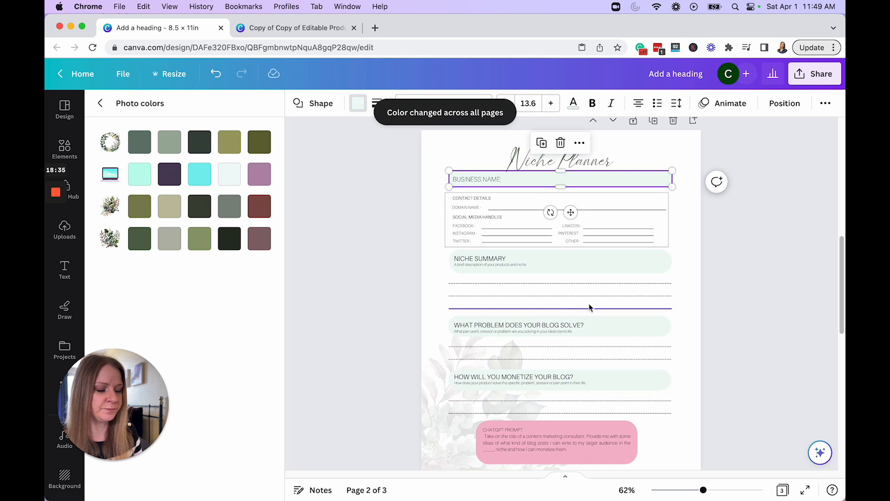
Step: Fill the ChatGPT Prompt box on the Niche Planner page with the olive green from the floral photo colours
click(593, 423)
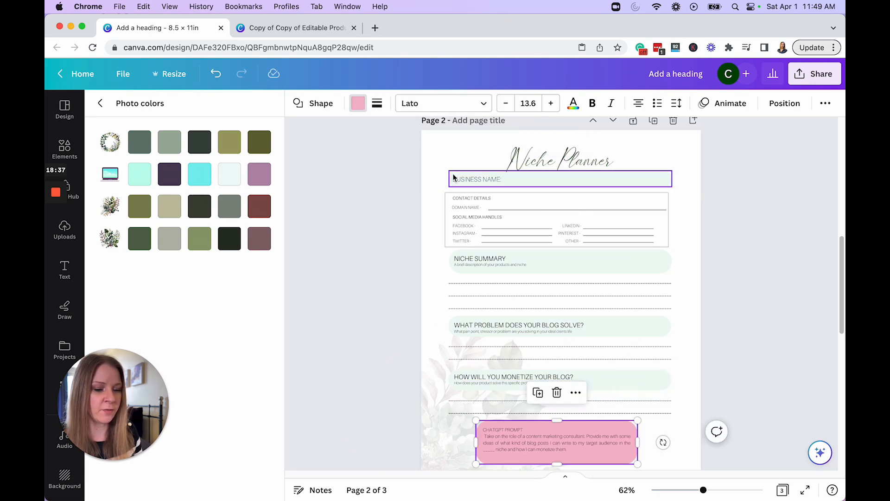
click(144, 207)
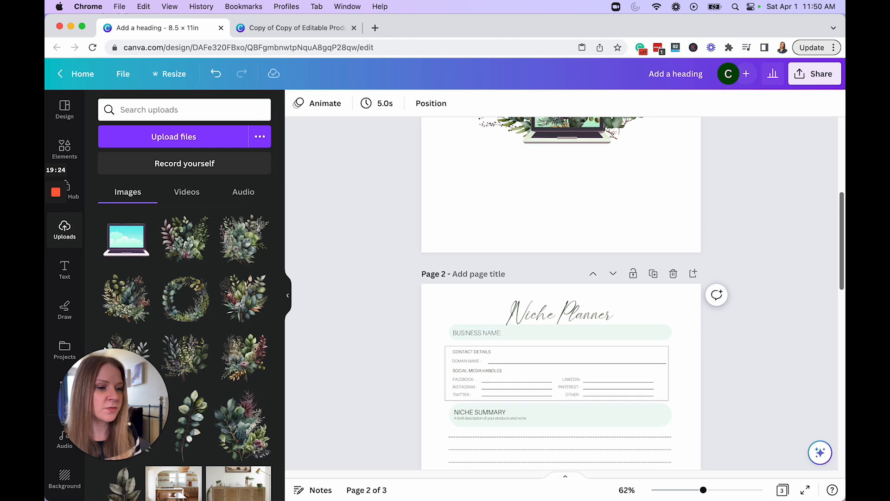
Step: Select the "My Shops Future Vision" title on page 3
scroll(560, 292, down, 5)
scroll(843, 368, down, 5)
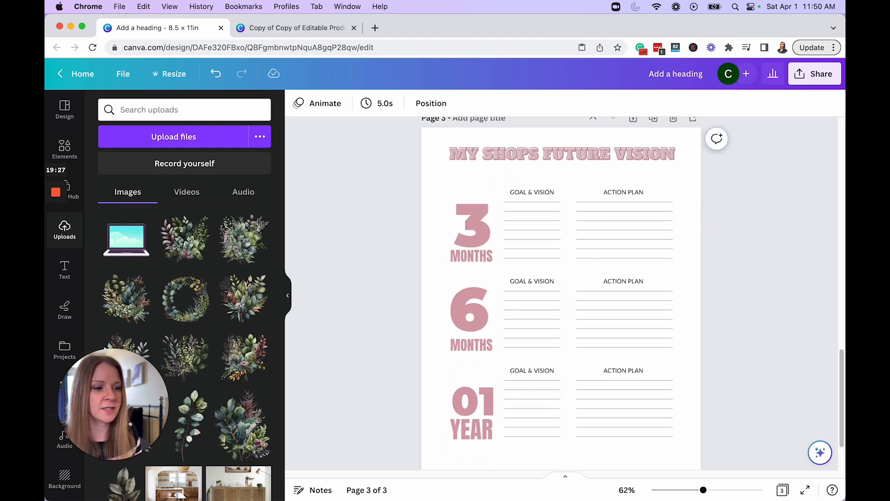
click(673, 157)
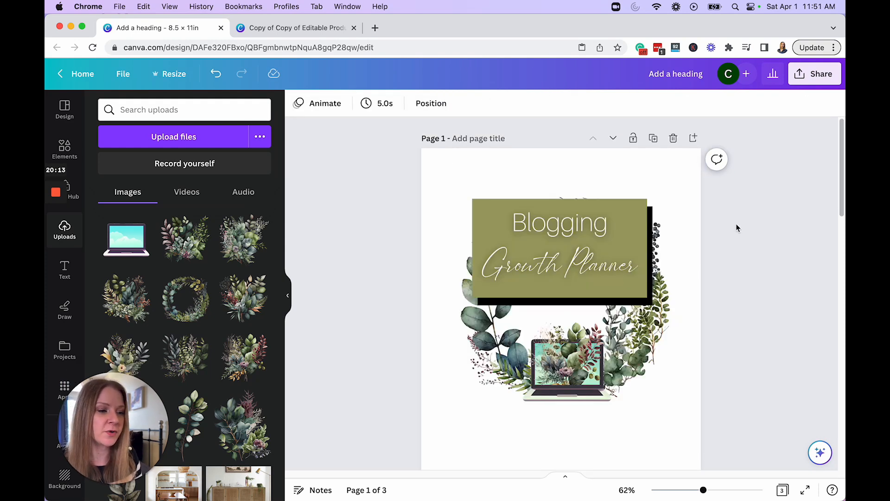
Step: Download all pages of the planner as a PDF Standard file and open the downloaded PDF
click(125, 76)
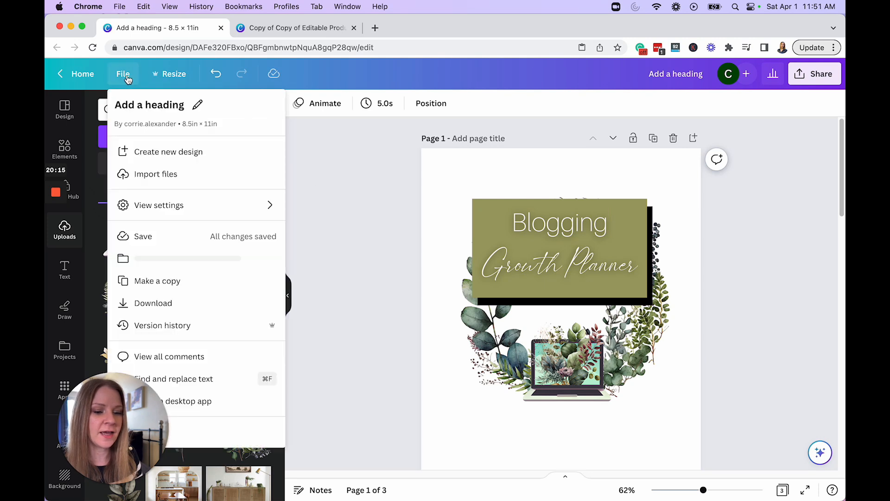
click(169, 302)
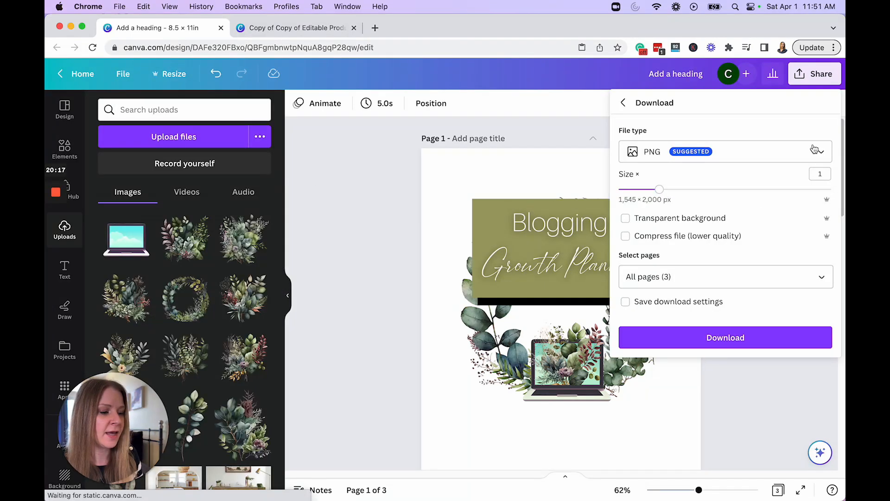
click(796, 152)
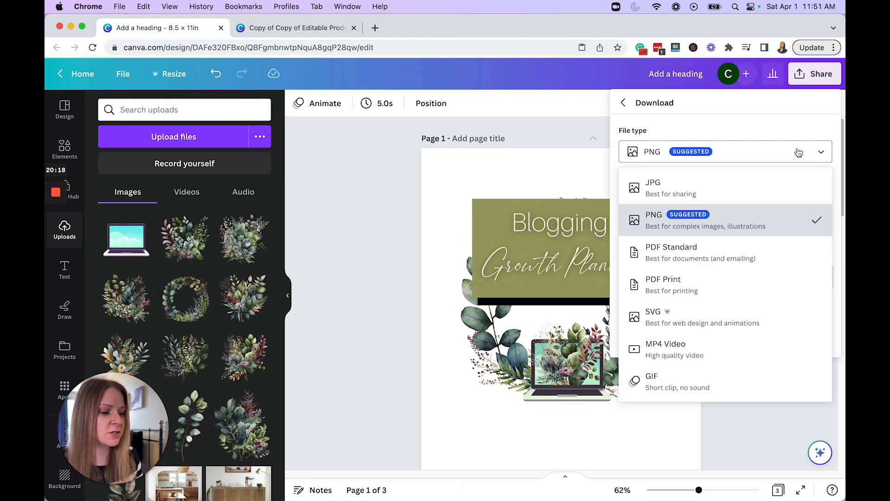
click(691, 259)
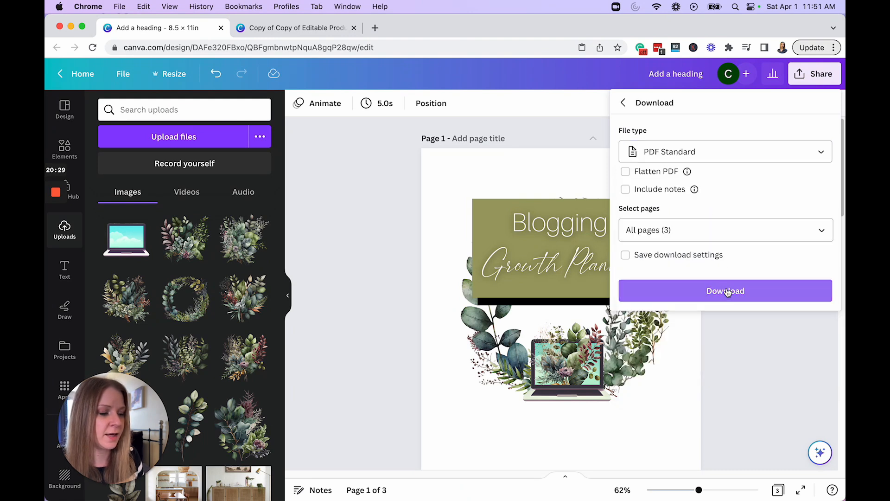
click(727, 291)
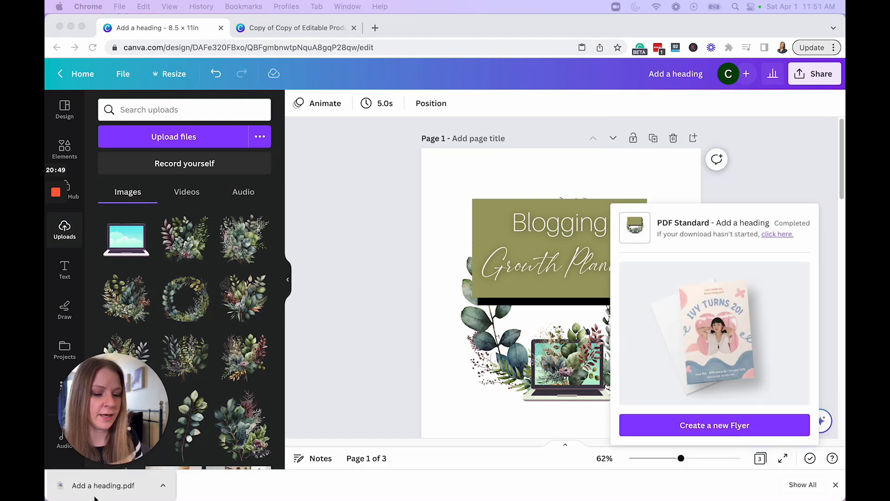
click(95, 495)
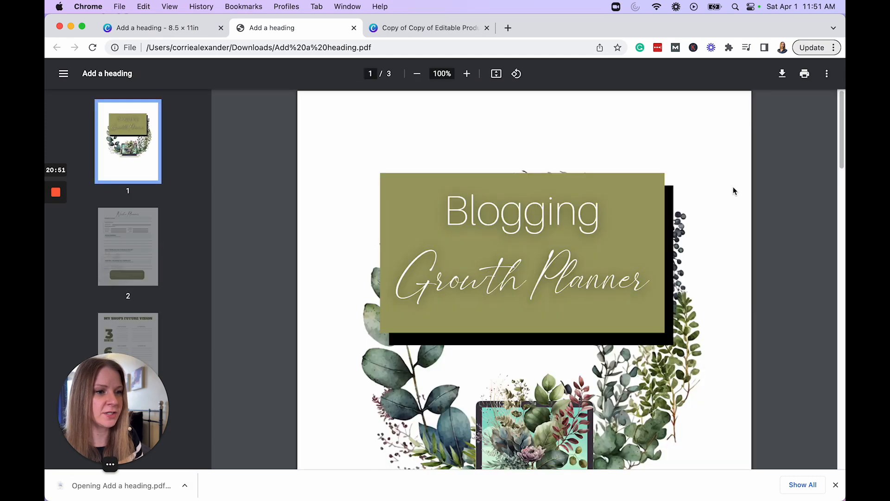